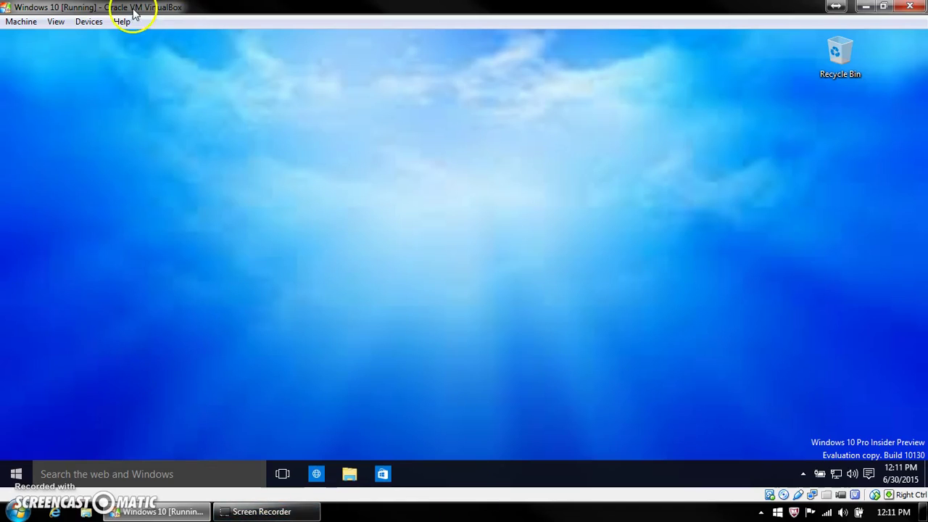
Step: Move the Recycle Bin desktop icon to just above the Windows 10 Pro Insider Preview watermark
left_click_drag(839, 56, 899, 406)
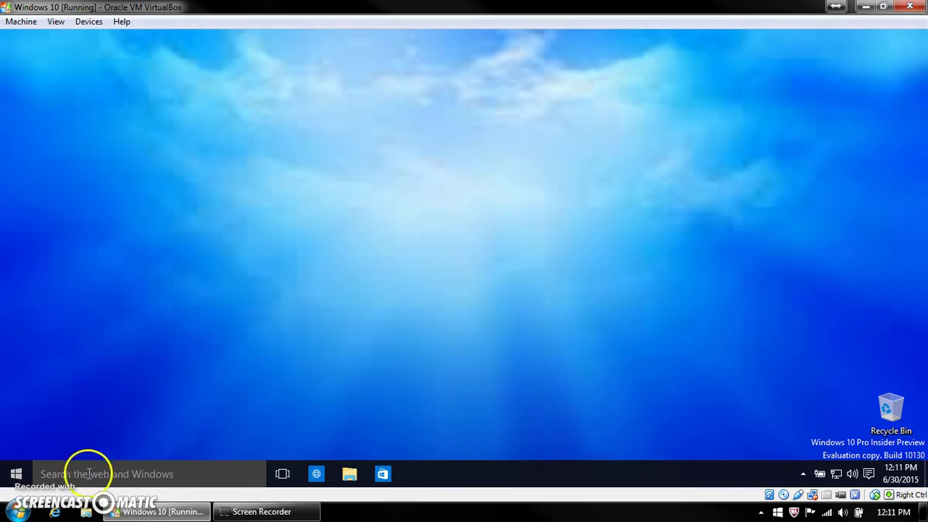
left_click(6, 476)
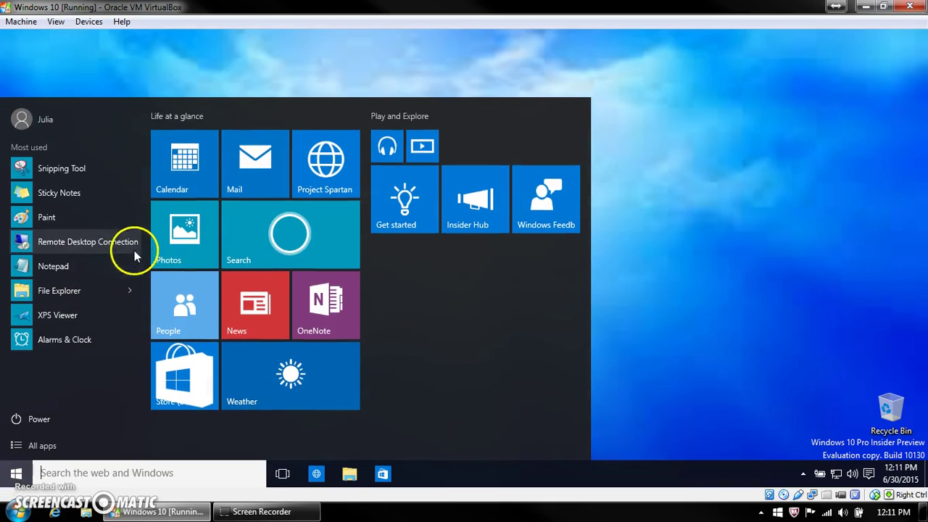
left_click(62, 445)
left_click(62, 445)
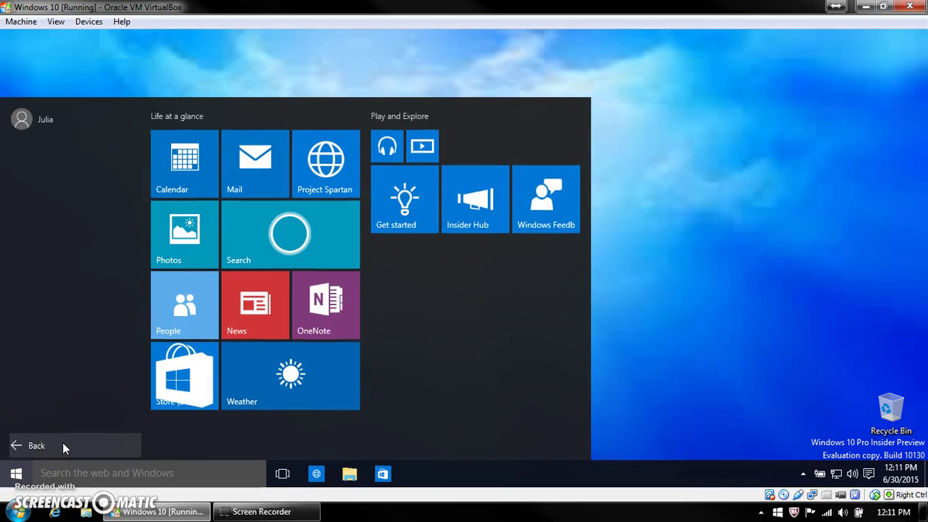
left_click(684, 298)
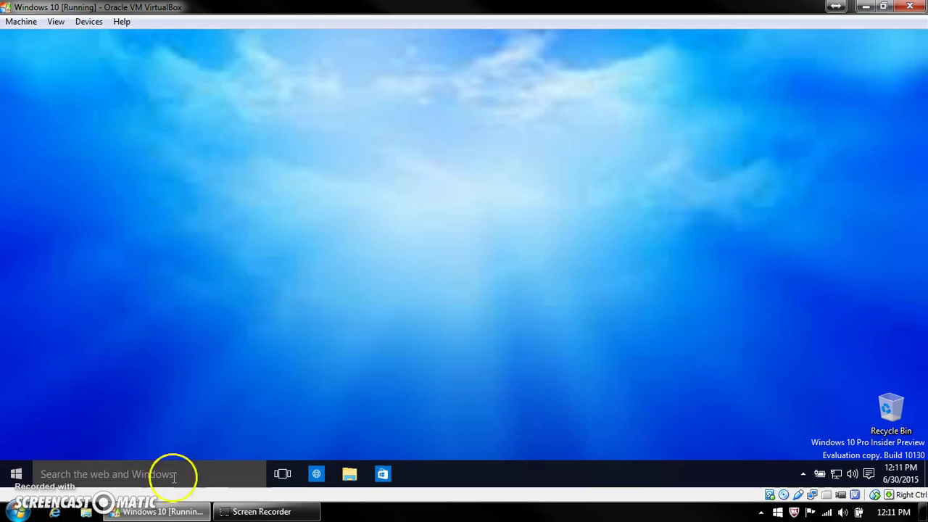
Step: Open Settings from the full app list and check for Windows updates under Update & security
left_click(10, 478)
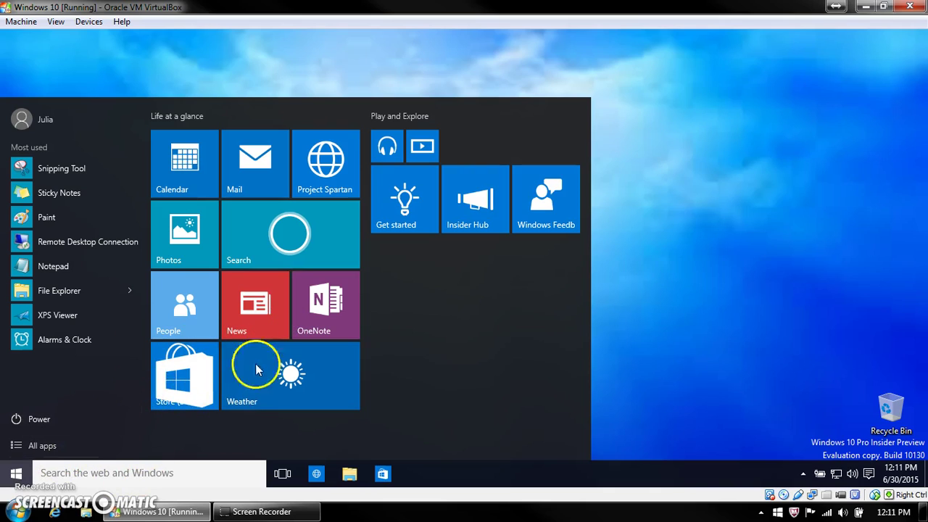
left_click(56, 448)
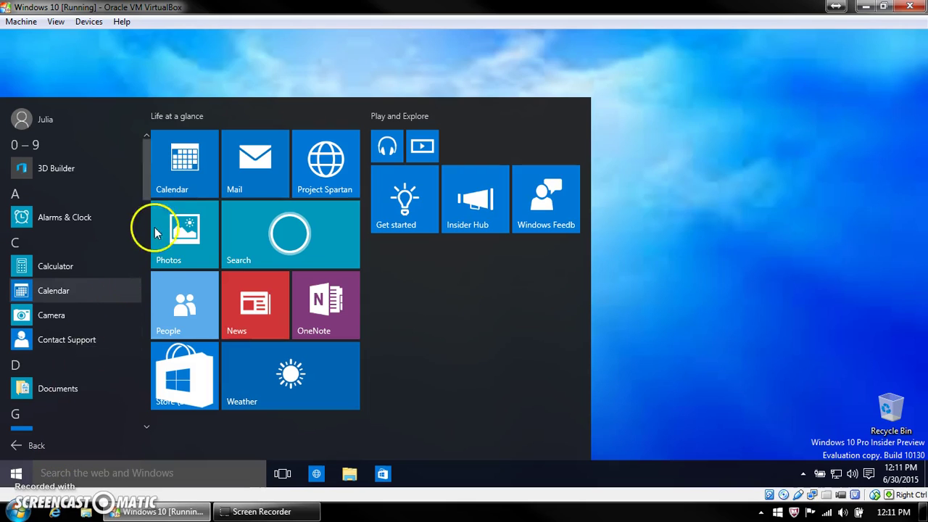
scroll(145, 222, "down", 4)
left_click_drag(144, 219, 138, 355)
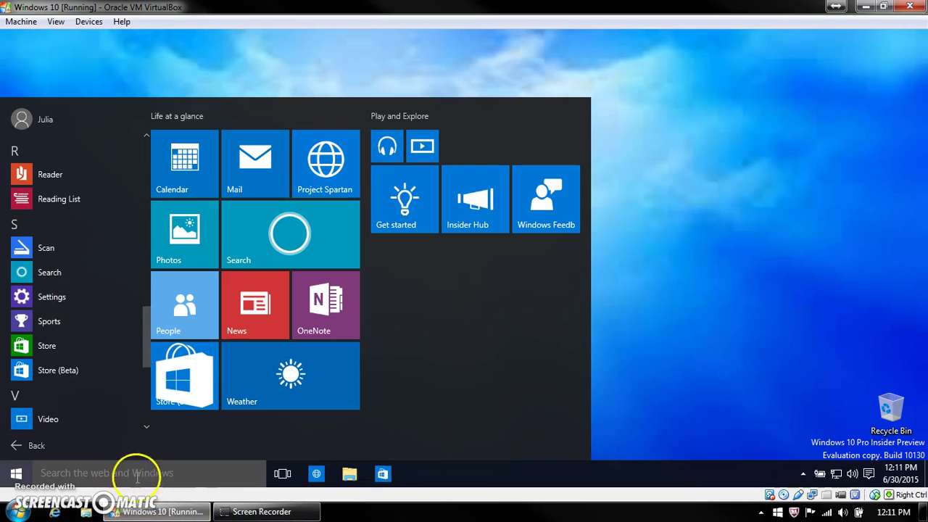
left_click(58, 297)
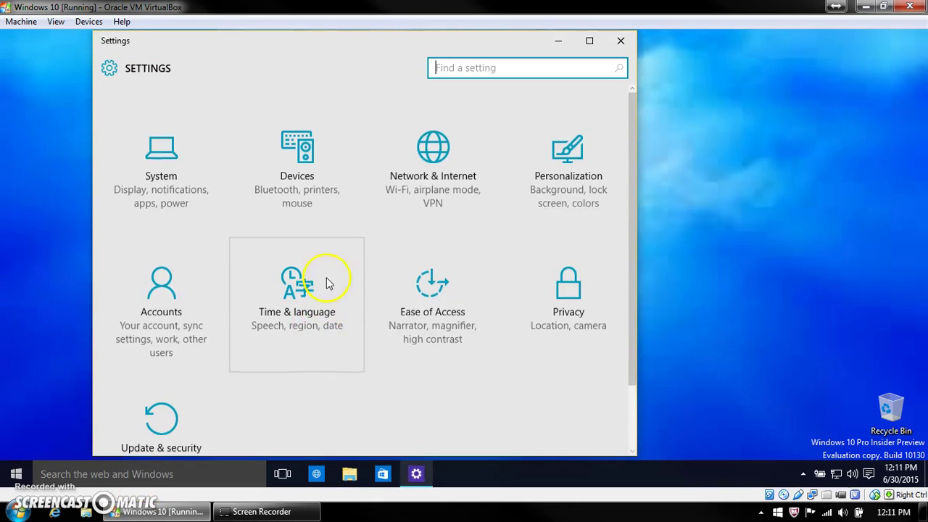
left_click(149, 423)
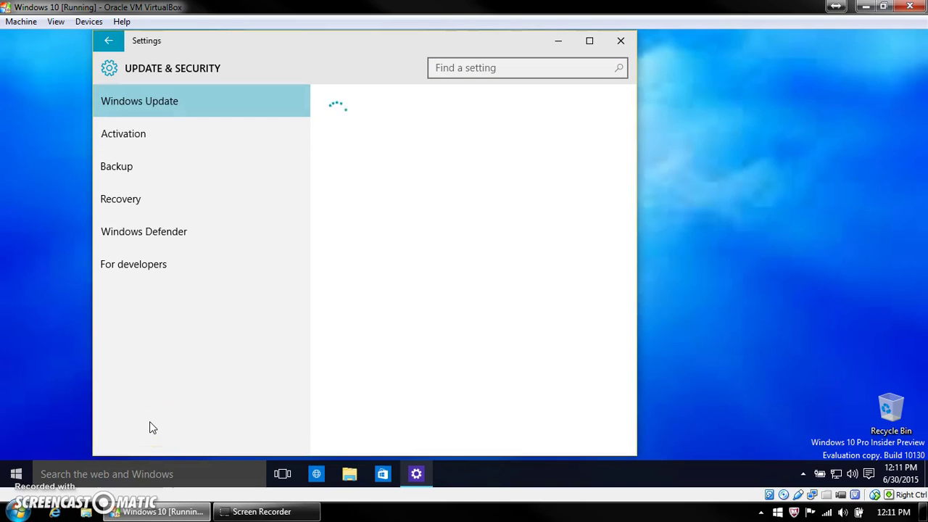
left_click(408, 187)
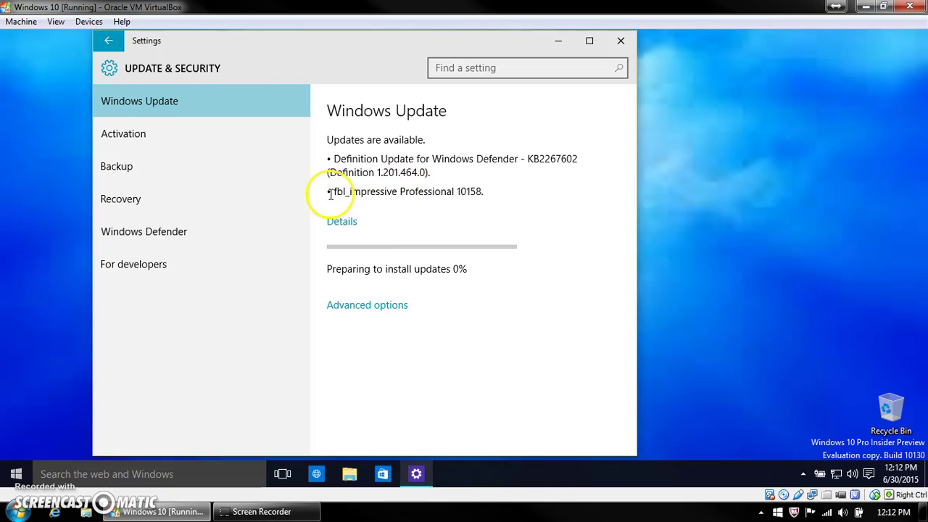
Step: Examine the details of the available Windows Defender definition update and the fbl_impressive Professional 10158 build, and return to the update overview
left_click_drag(330, 192, 492, 196)
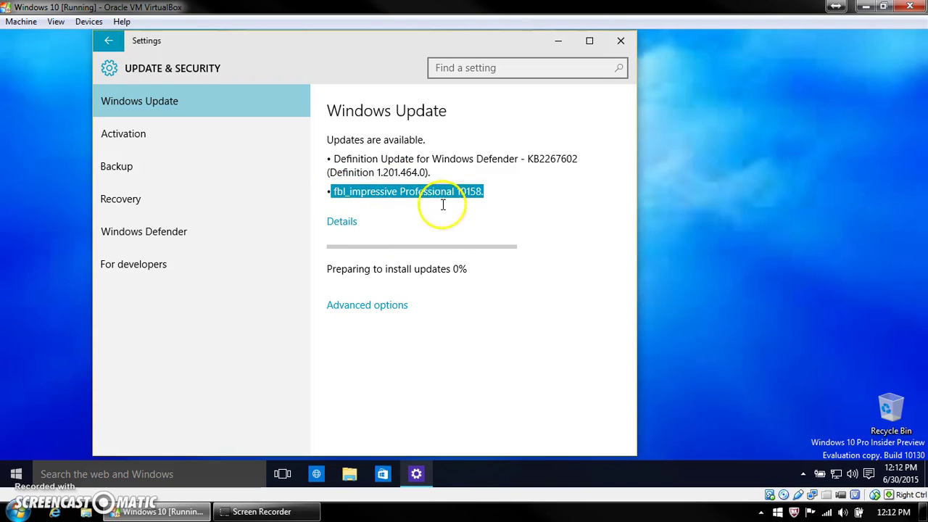
left_click(335, 223)
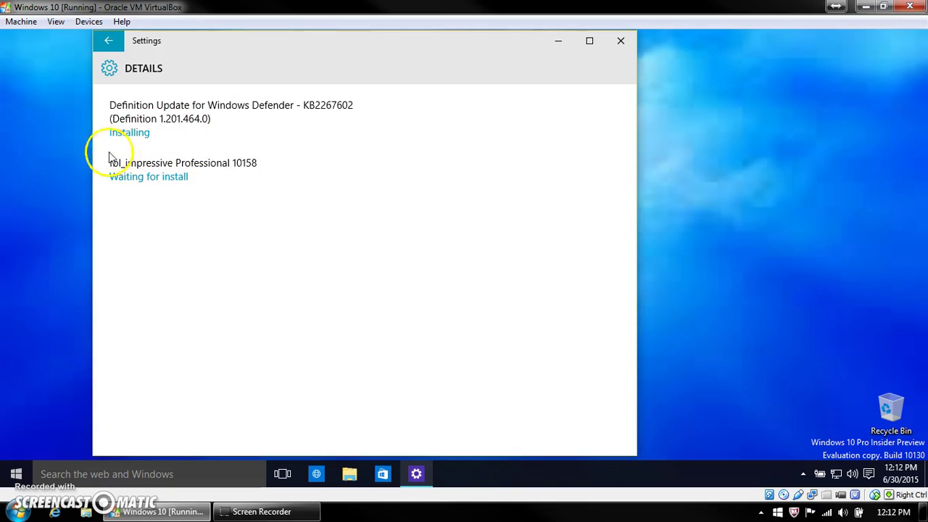
left_click_drag(220, 120, 41, 97)
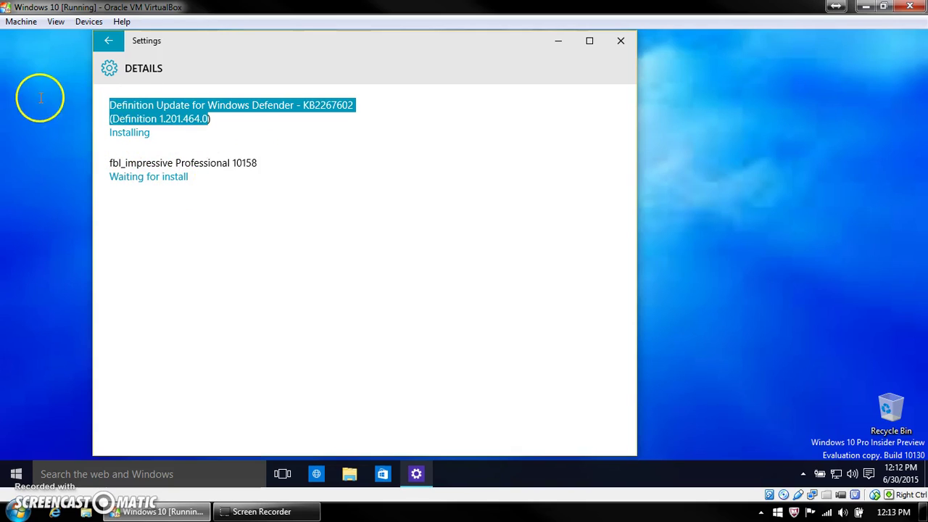
left_click(199, 236)
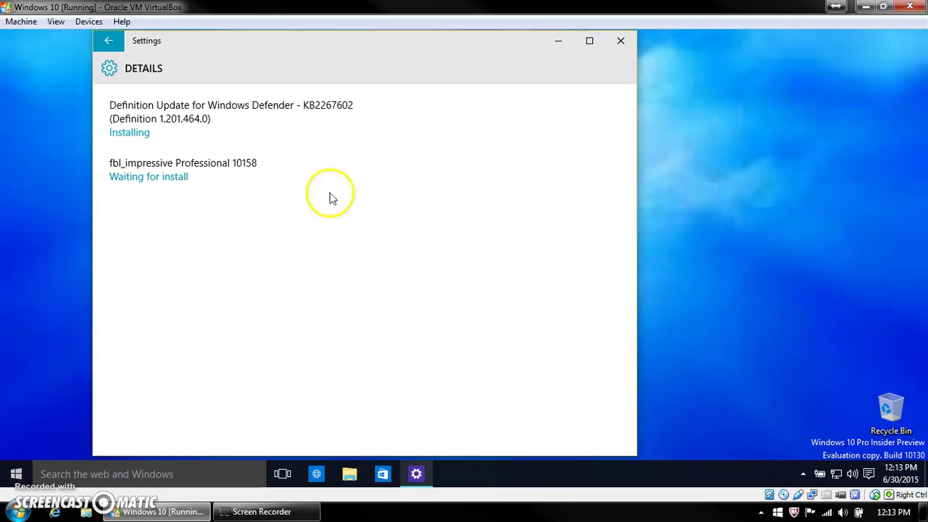
left_click(108, 41)
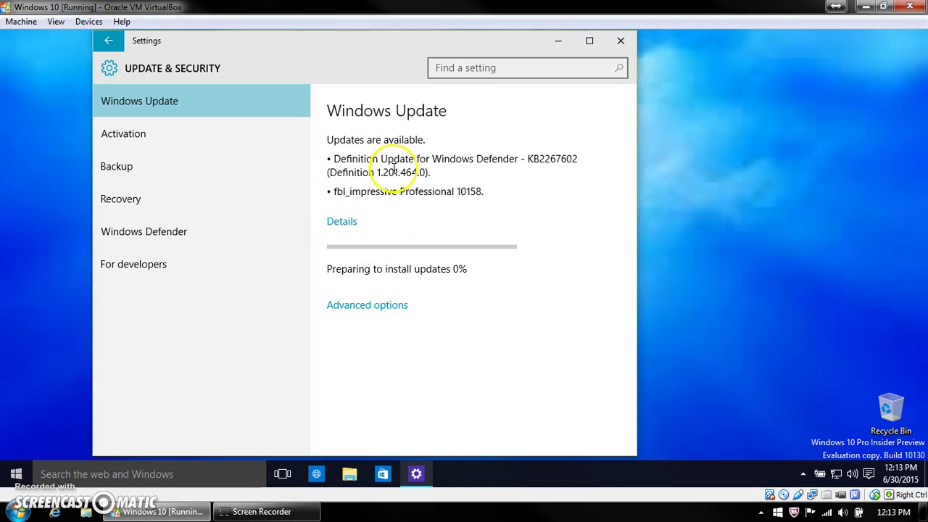
Step: Review the names of the two pending updates listed on the Windows Update page
left_click_drag(378, 173, 311, 150)
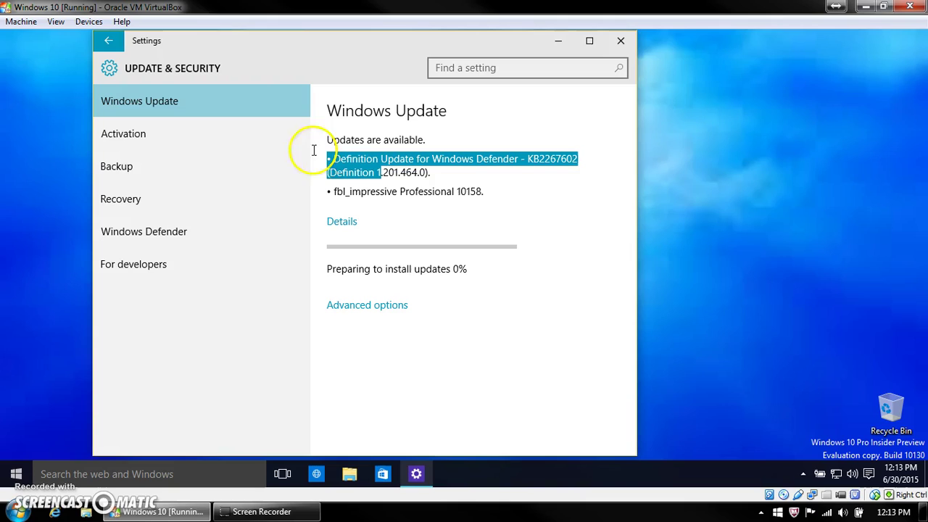
left_click(593, 280)
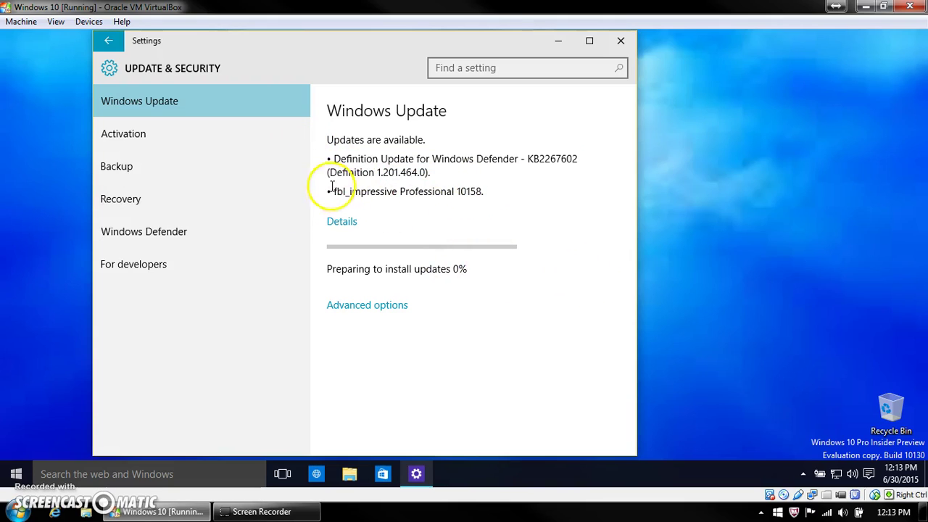
left_click_drag(334, 190, 459, 193)
left_click(519, 211)
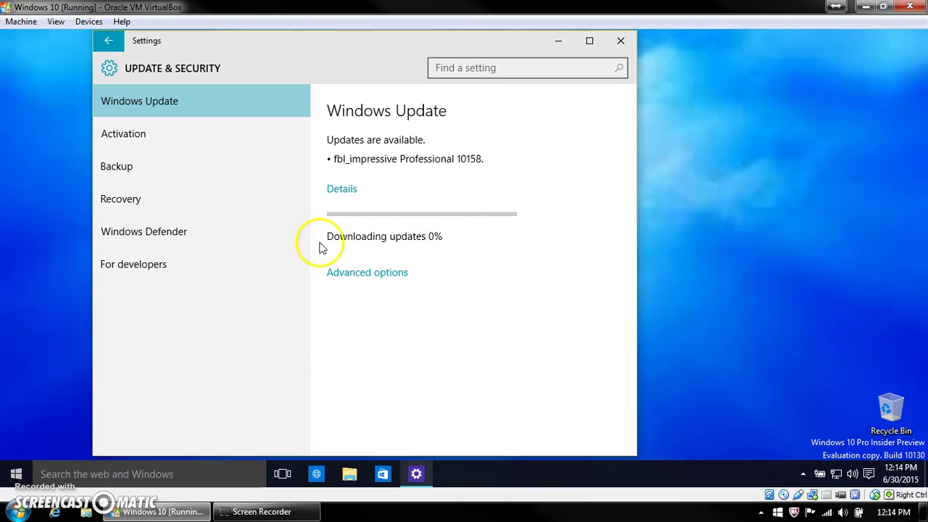
Step: Check the download progress and the details of the fbl_impressive Professional 10158 update
left_click_drag(328, 236, 532, 242)
left_click(532, 244)
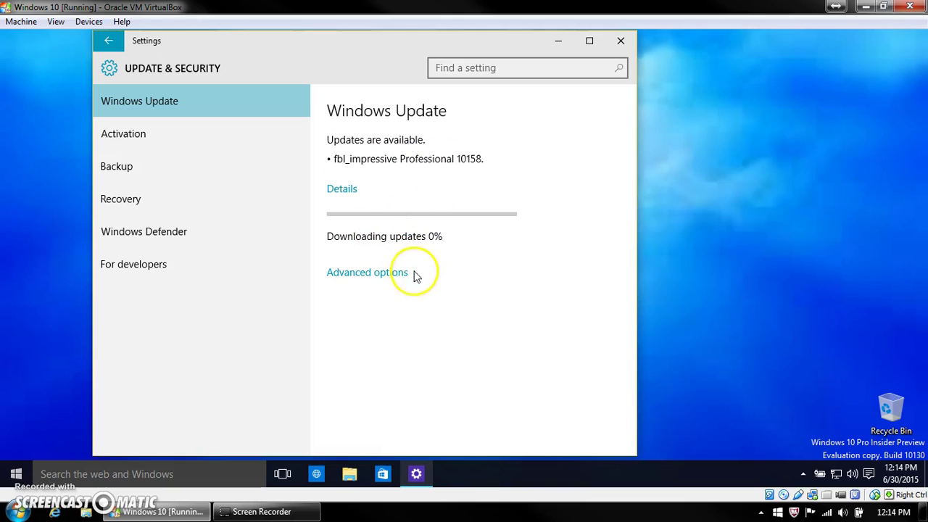
left_click(341, 188)
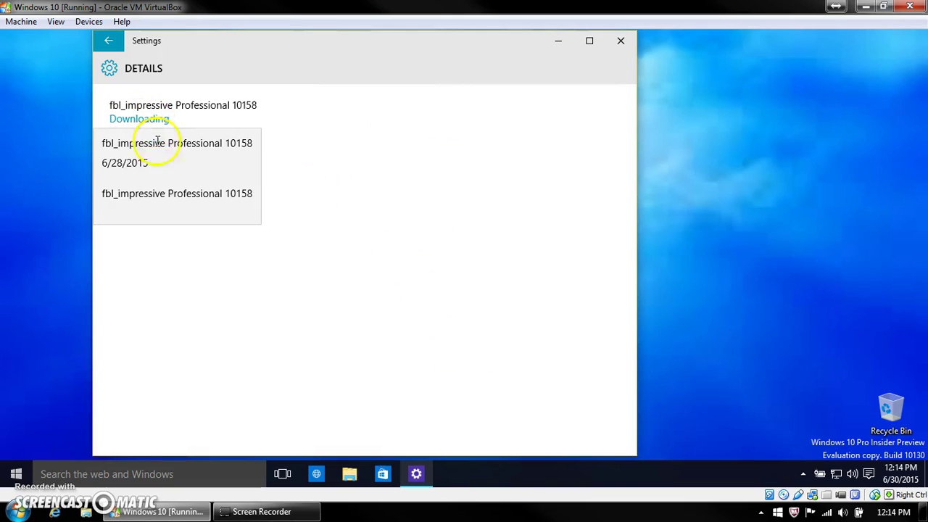
left_click(108, 40)
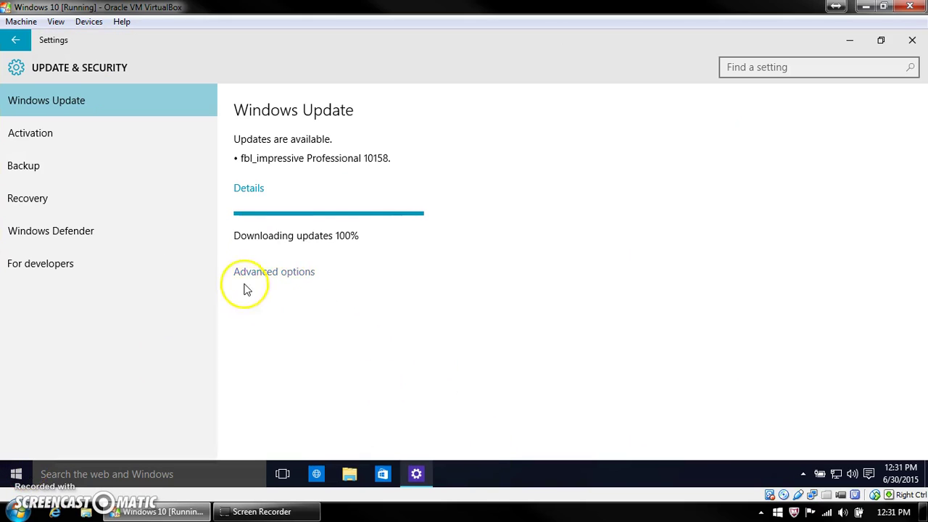
Step: Monitor the download and installation preparation status of the 10158 build until the restart options are offered
left_click_drag(315, 230, 373, 234)
left_click(383, 252)
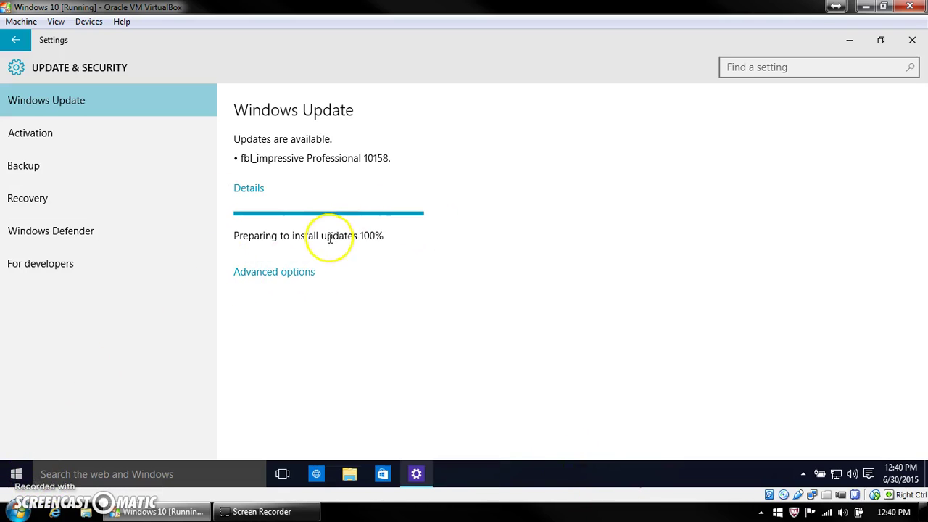
left_click_drag(238, 239, 411, 249)
left_click(411, 250)
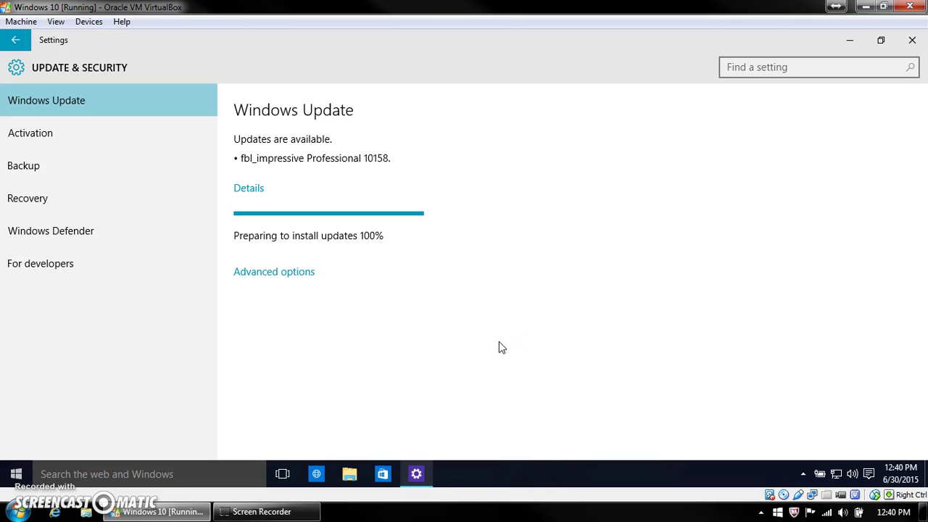
left_click(488, 360)
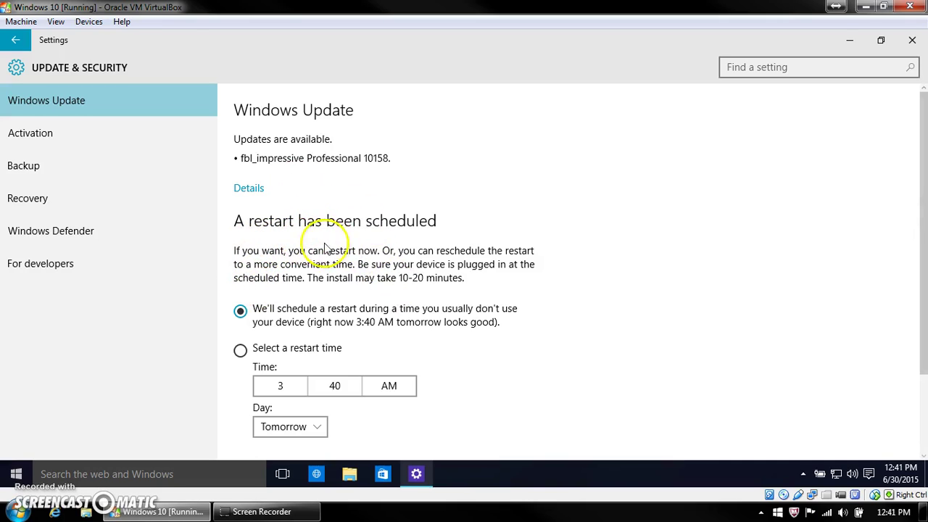
Step: Review the scheduled restart options for the 10158 build and restart Windows immediately to install it
scroll(500, 268, "down", 1)
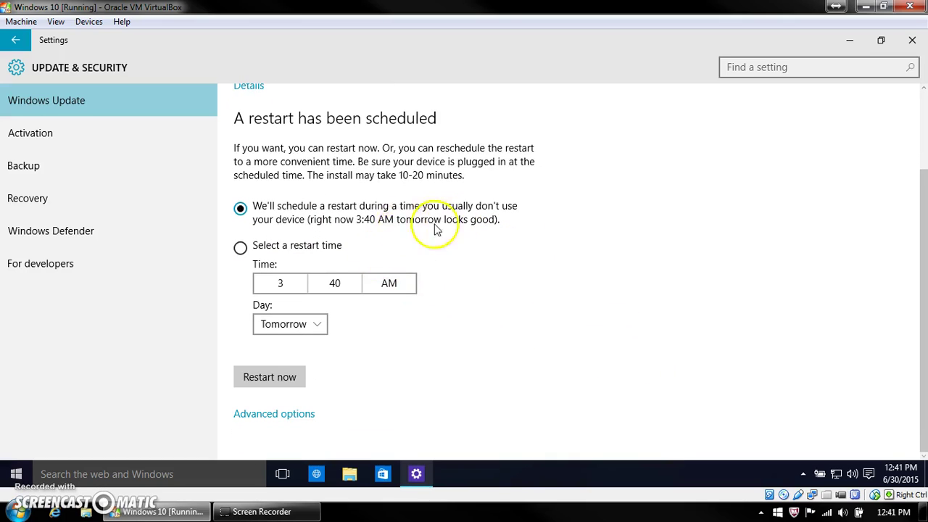
scroll(453, 227, "up", 1)
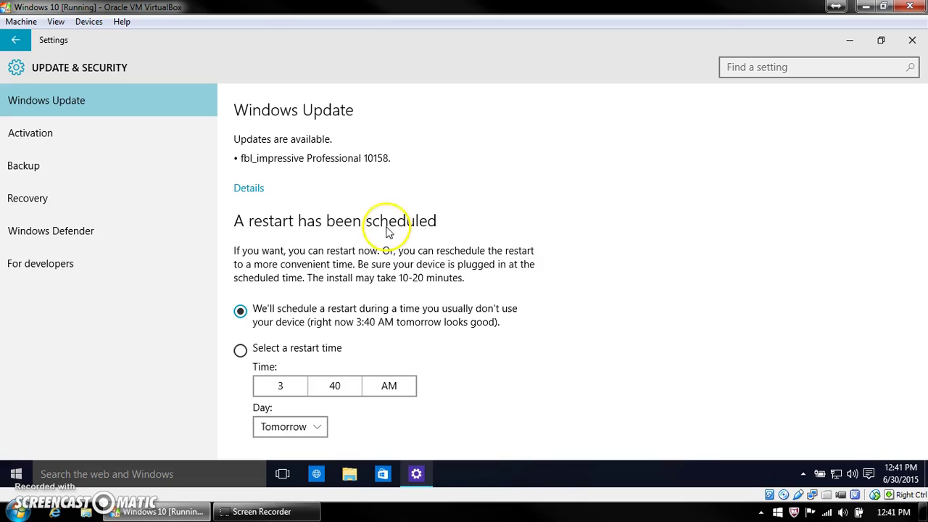
scroll(355, 312, "down", 3)
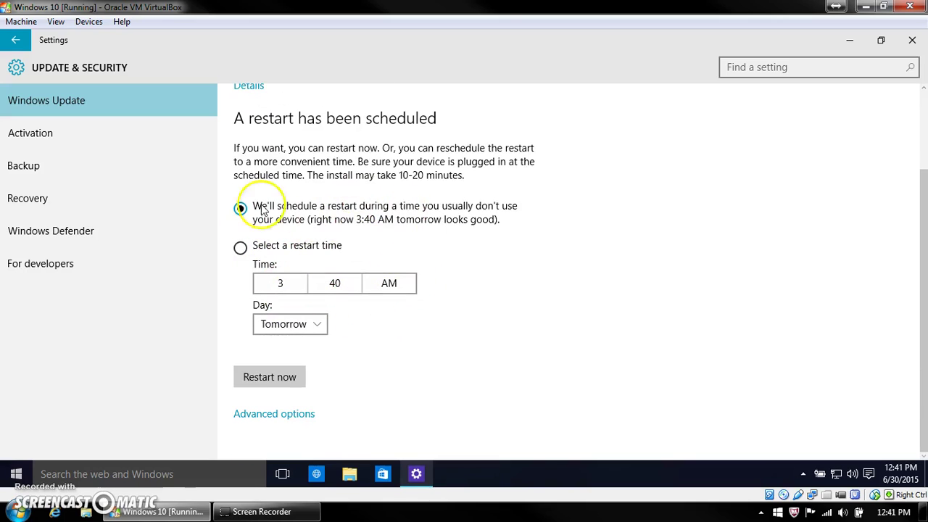
left_click(261, 378)
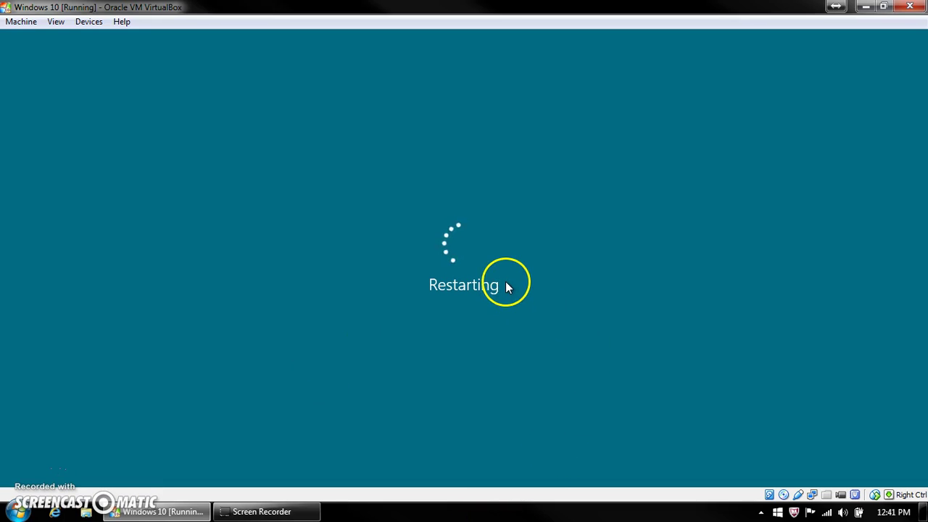
left_click(316, 280)
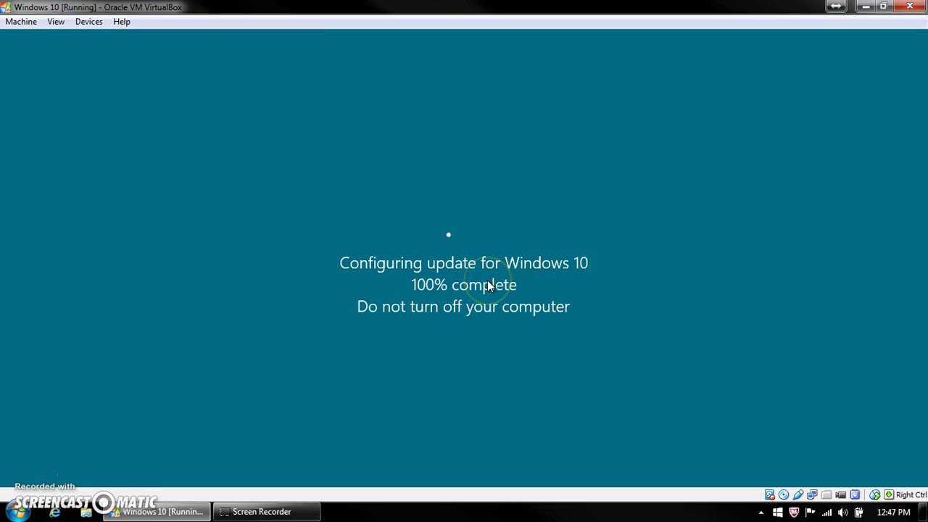
left_click(471, 237)
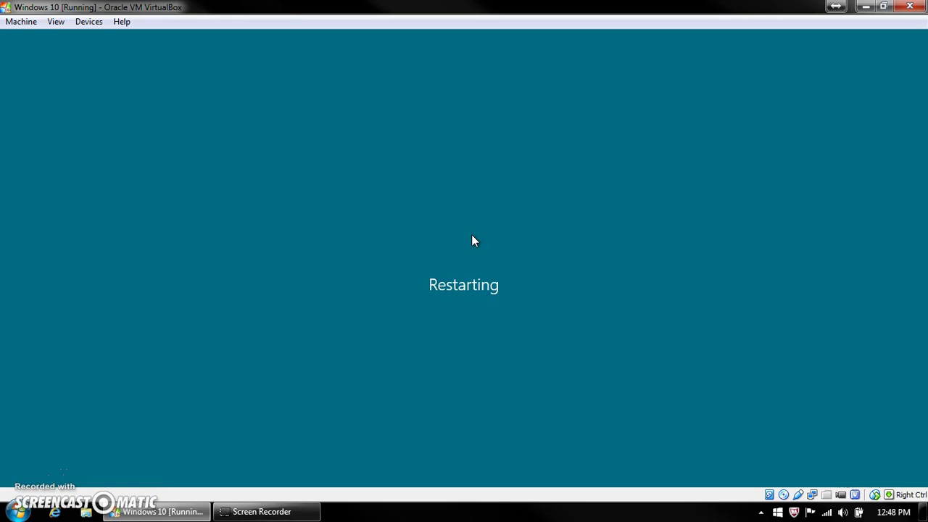
left_click(467, 231)
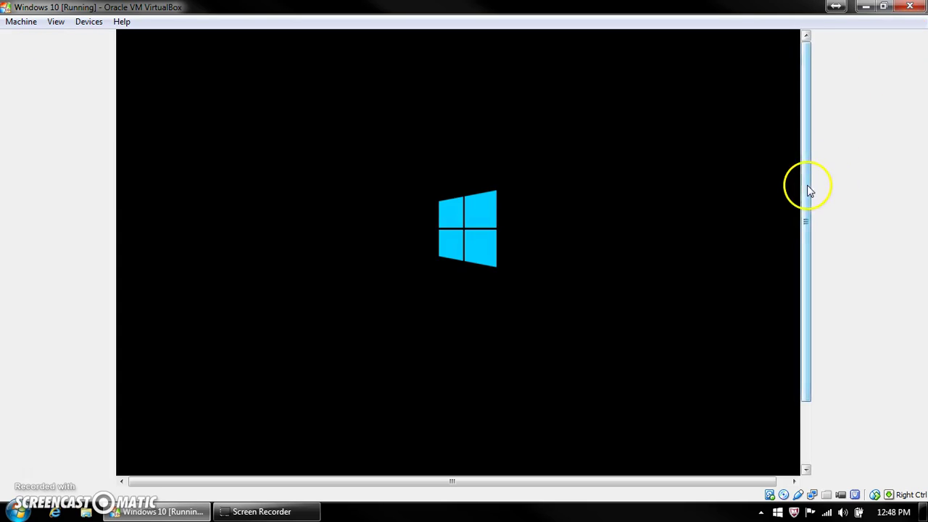
Step: Bring the lower part of the virtual machine's upgrade screen into view and dismiss the mouse pointer integration notice
left_click_drag(807, 186, 802, 259)
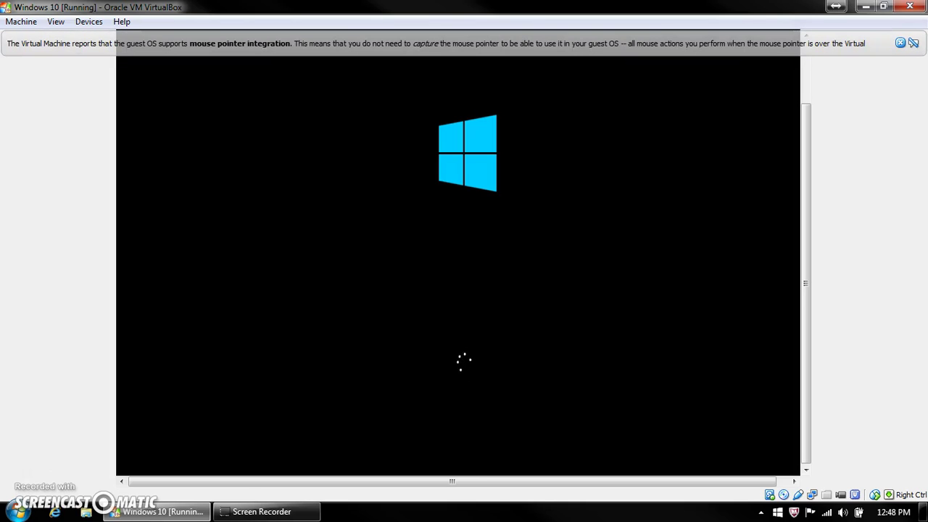
left_click(900, 43)
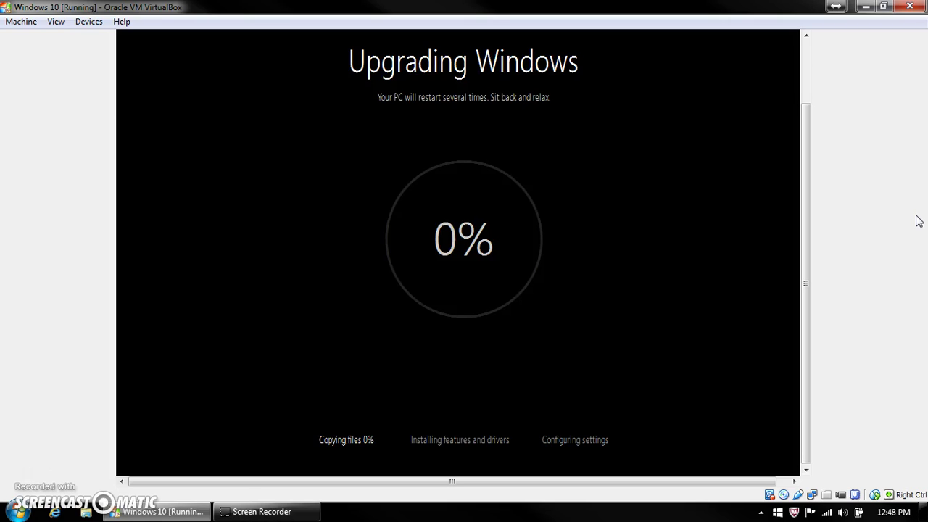
mouse_move(805, 293)
left_mouse_down()
mouse_move(804, 236)
mouse_move(798, 294)
left_mouse_up()
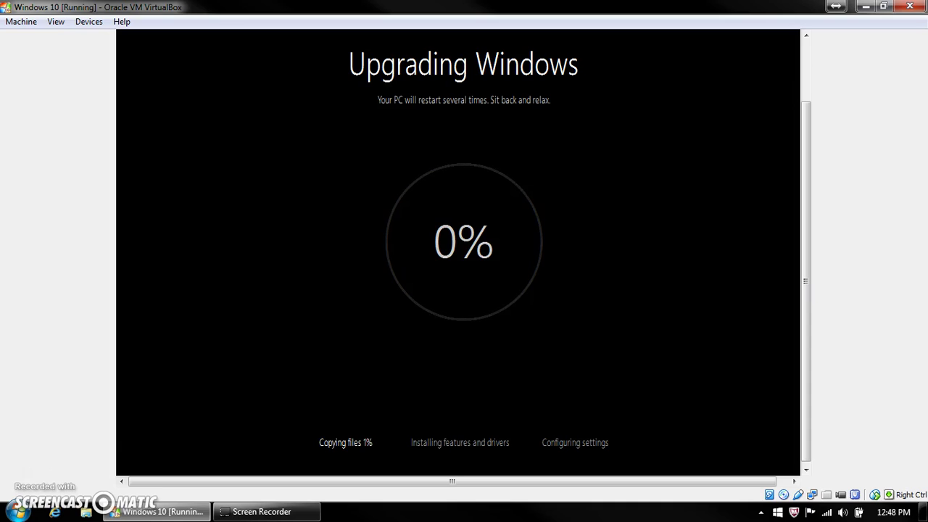
left_click(513, 105)
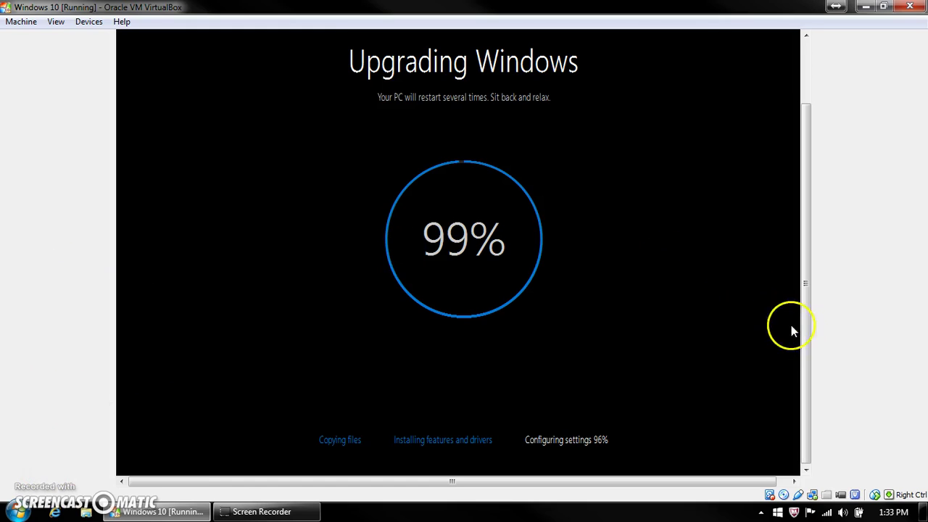
Step: Monitor the end of the Windows upgrade and the first sign-in until the desktop loads
left_click_drag(809, 331, 835, 147)
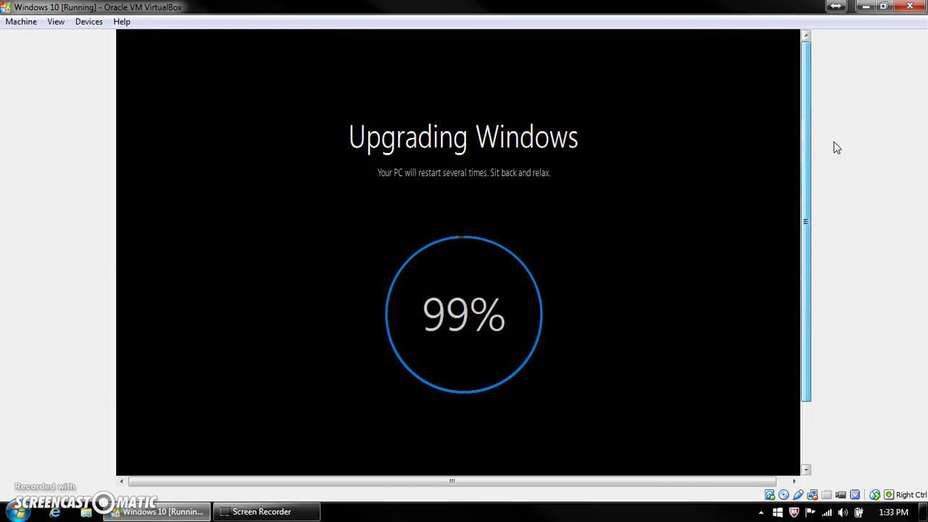
left_click(827, 147)
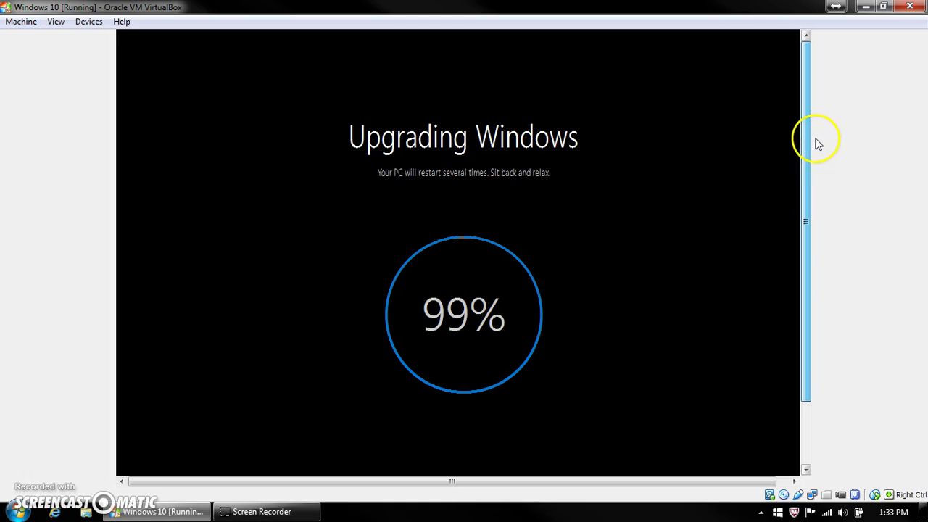
left_click_drag(812, 139, 831, 378)
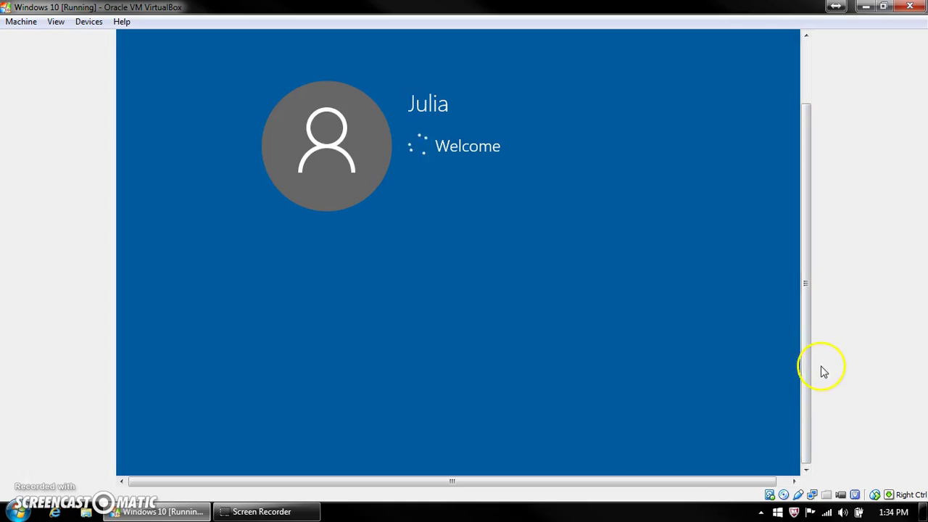
left_click_drag(805, 373, 808, 279)
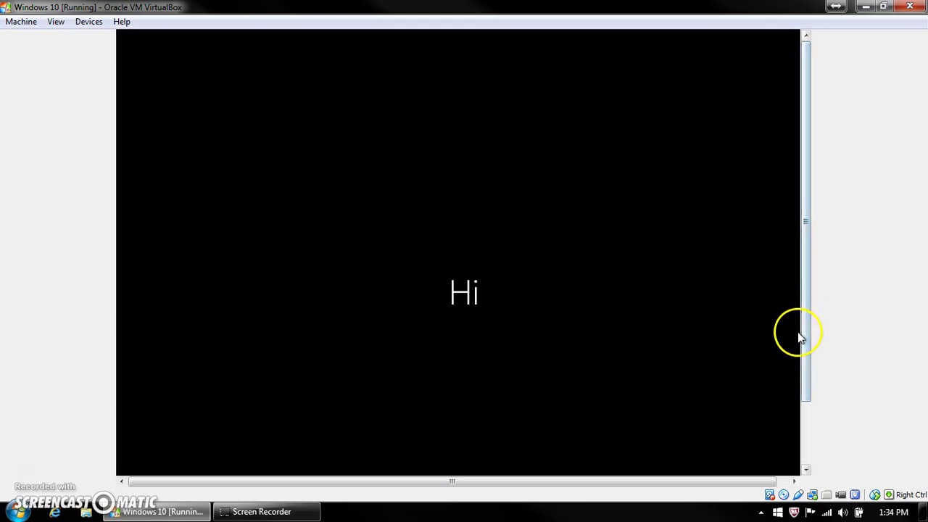
left_click_drag(807, 371, 810, 429)
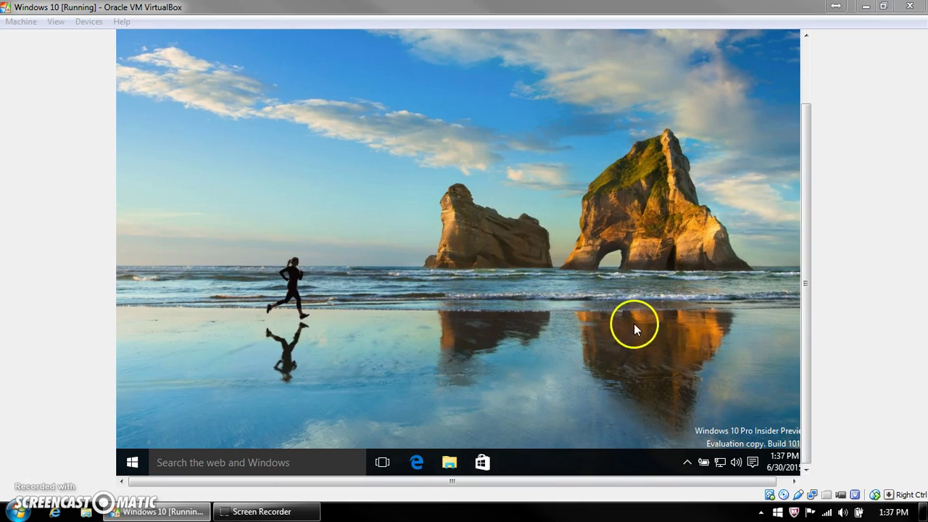
Step: Refit the virtual machine window so the whole guest desktop is shown, and open the desktop's personalization settings
left_click(885, 6)
left_click(393, 3)
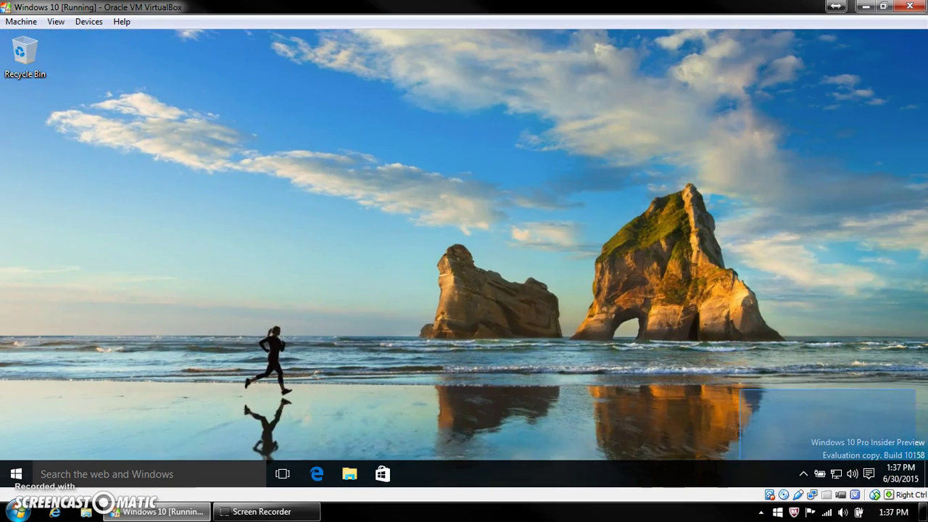
right_click(434, 425)
left_click(458, 413)
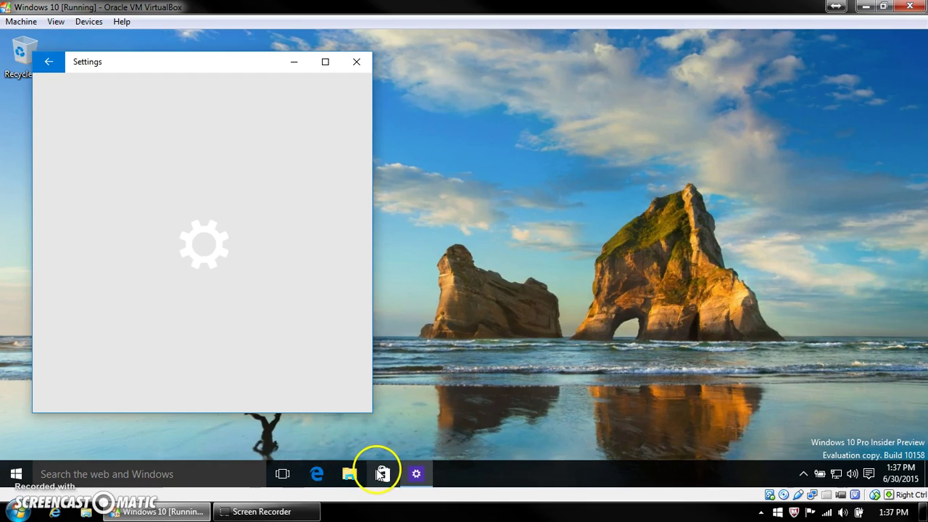
Step: Open Microsoft Edge in the virtual machine and load google.com from the start page
left_click(314, 481)
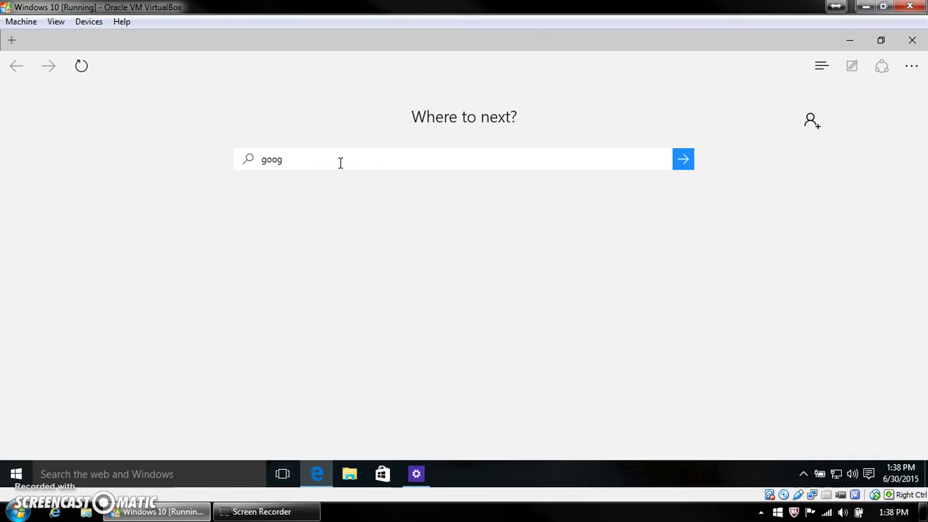
type("om")
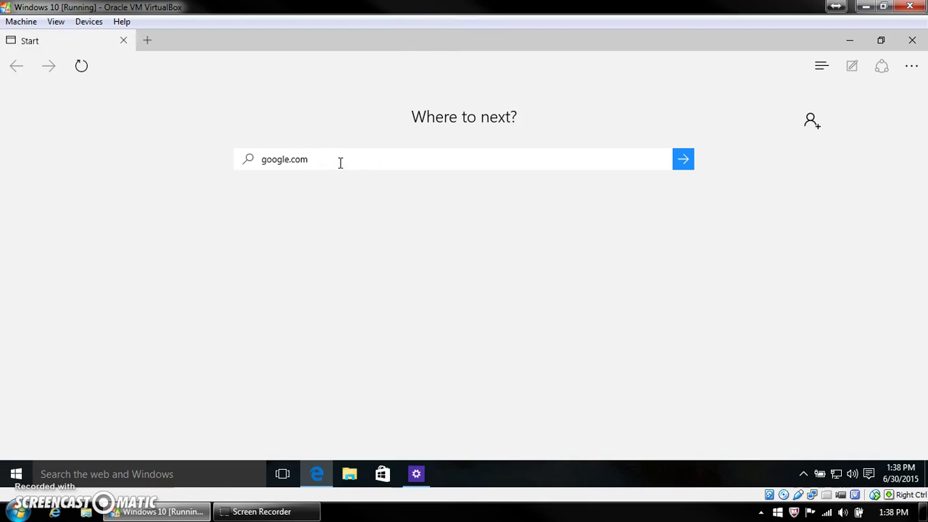
key("Return")
left_click(340, 154)
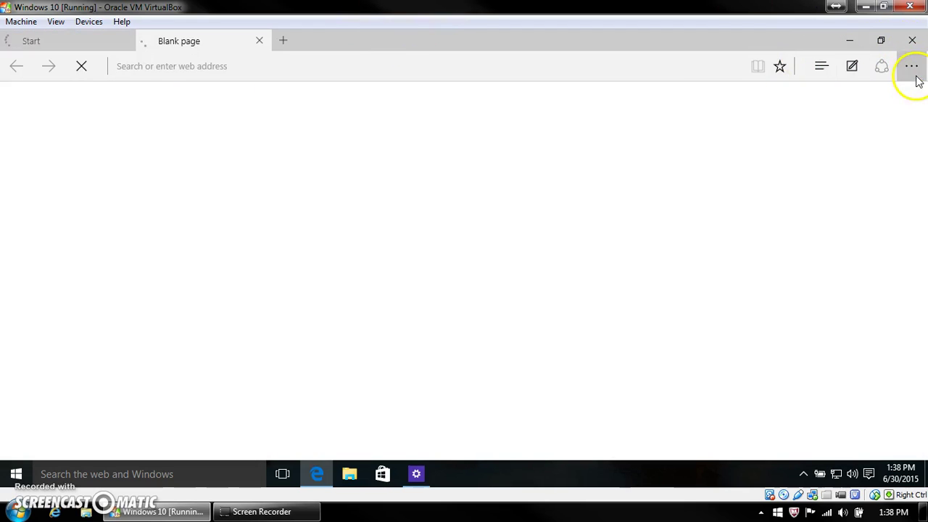
Step: Examine Edge's additional actions, hub and Share pane on the Microsoft Edge introduction page
left_click(915, 72)
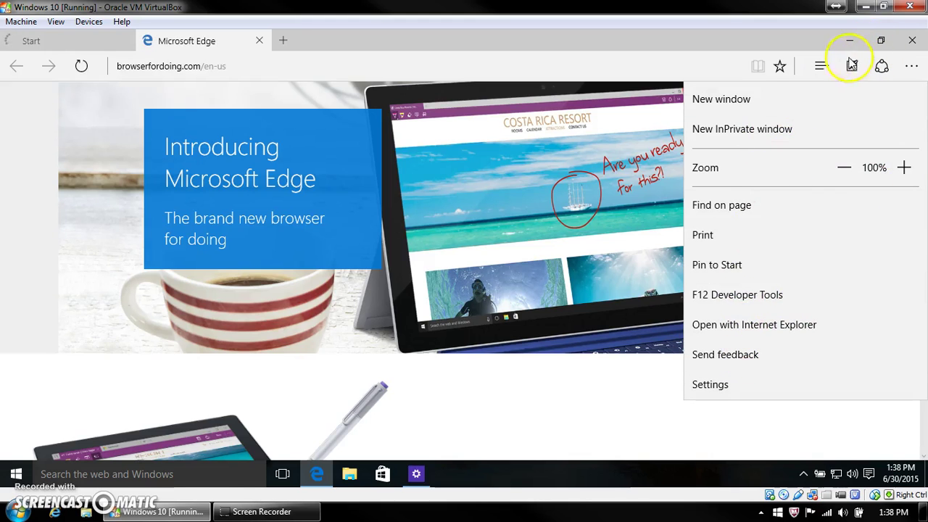
left_click(820, 66)
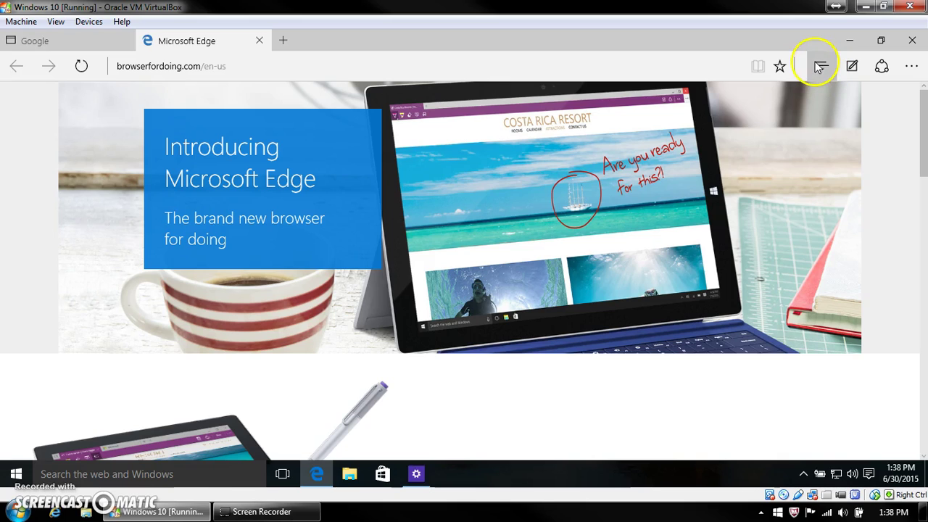
left_click(819, 66)
left_click(823, 67)
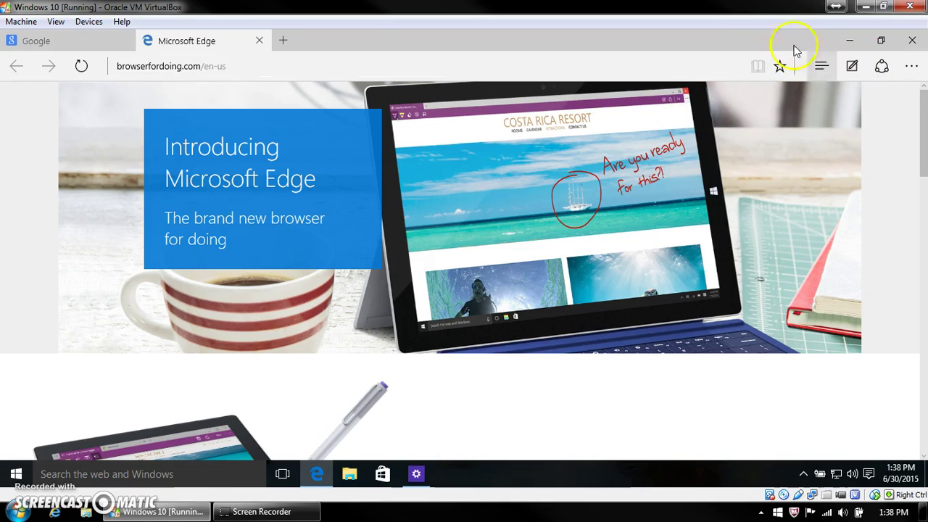
left_click(821, 66)
left_click(821, 66)
left_click(911, 66)
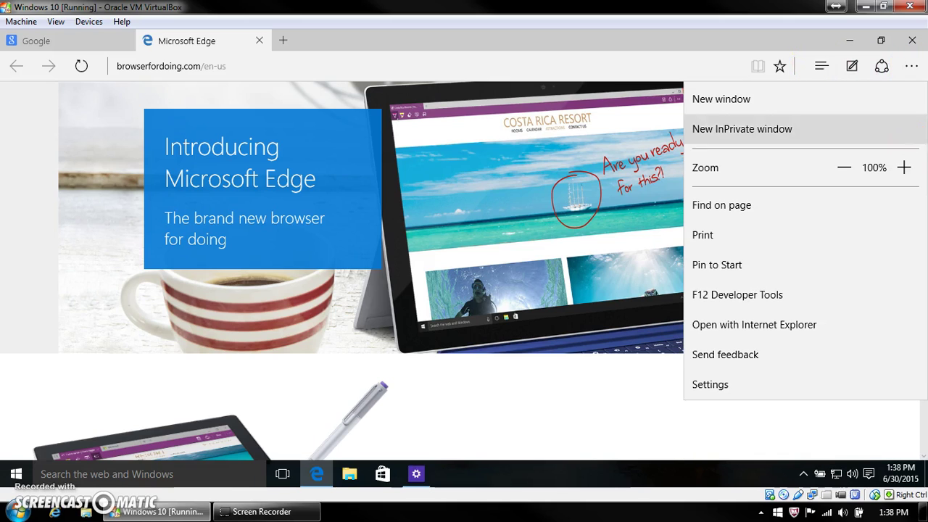
left_click(886, 69)
left_click(881, 68)
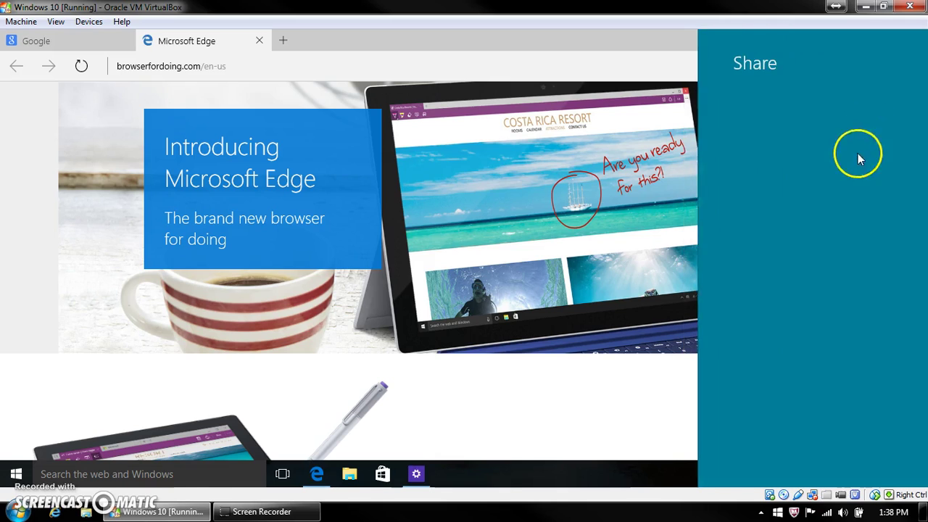
left_click(636, 85)
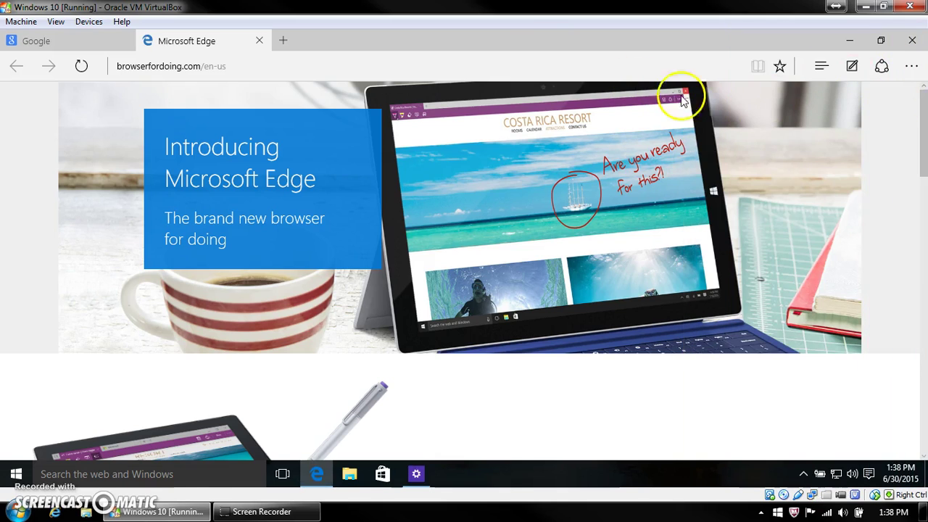
Step: Check which context options the tab bar and the address bar offer
right_click(534, 42)
key("Escape")
left_click(525, 67)
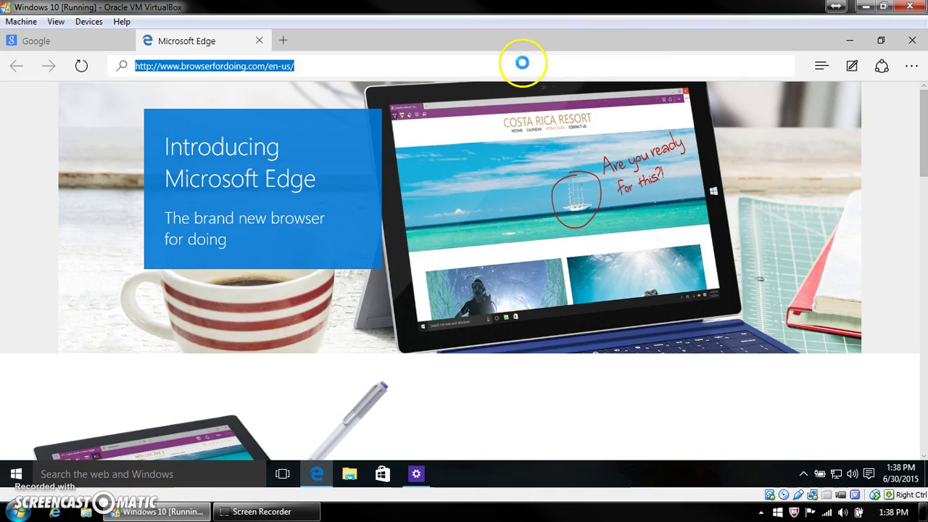
right_click(523, 66)
key("Escape")
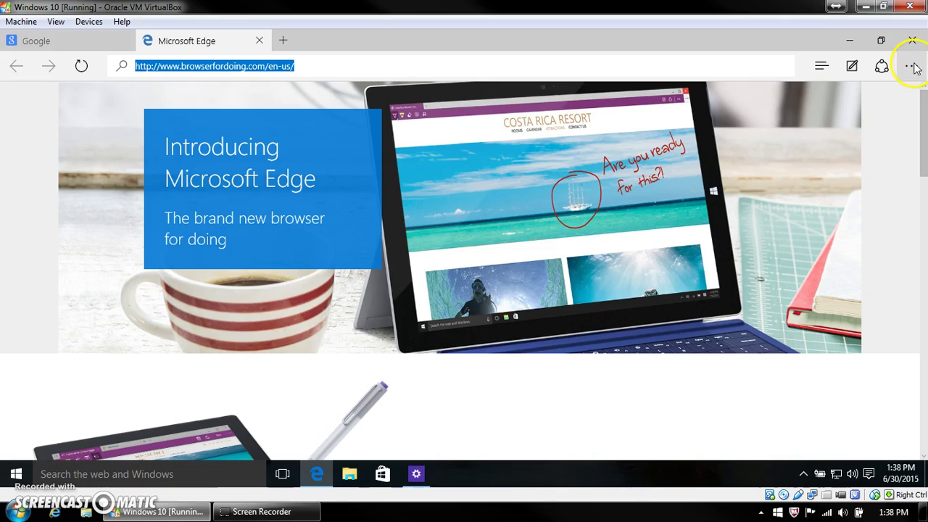
Step: Check the context options of the web page and skim the Microsoft Edge introduction page
right_click(14, 226)
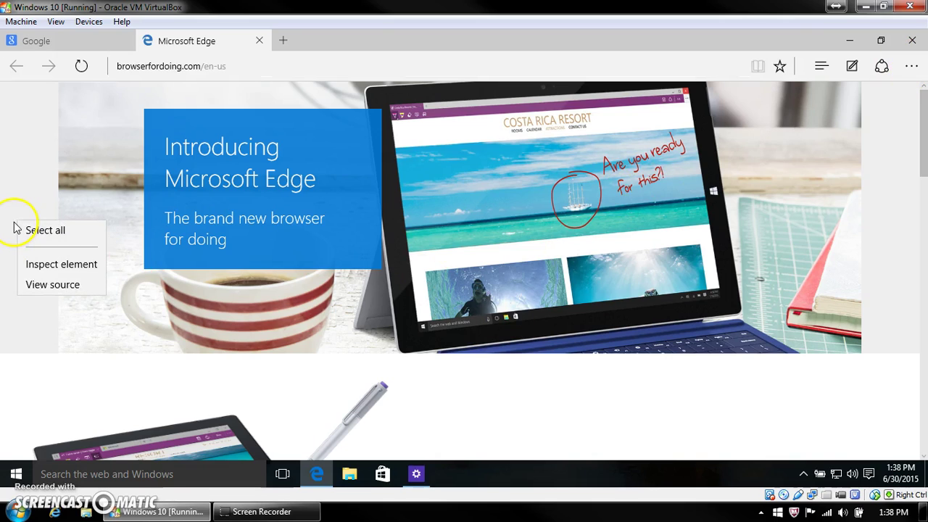
left_click(47, 178)
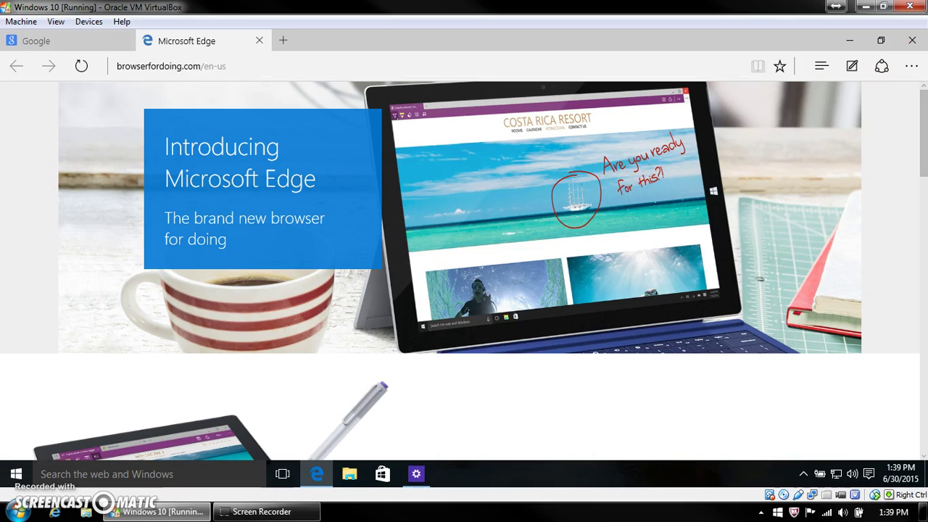
right_click(84, 169)
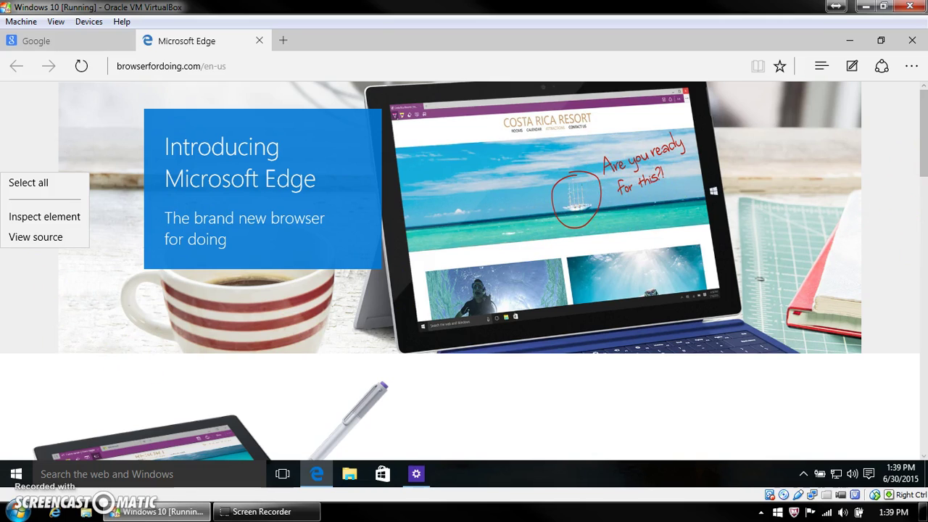
scroll(881, 189, "down", 15)
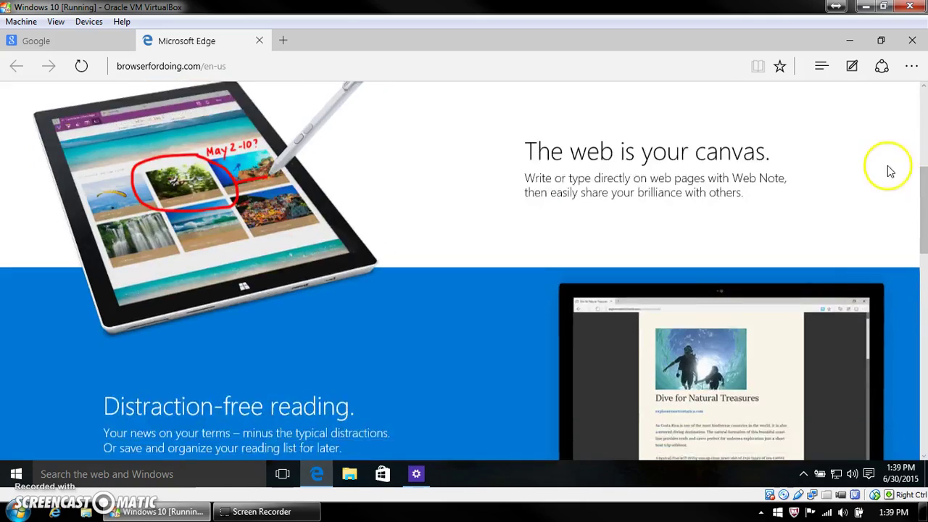
scroll(879, 197, "up", 15)
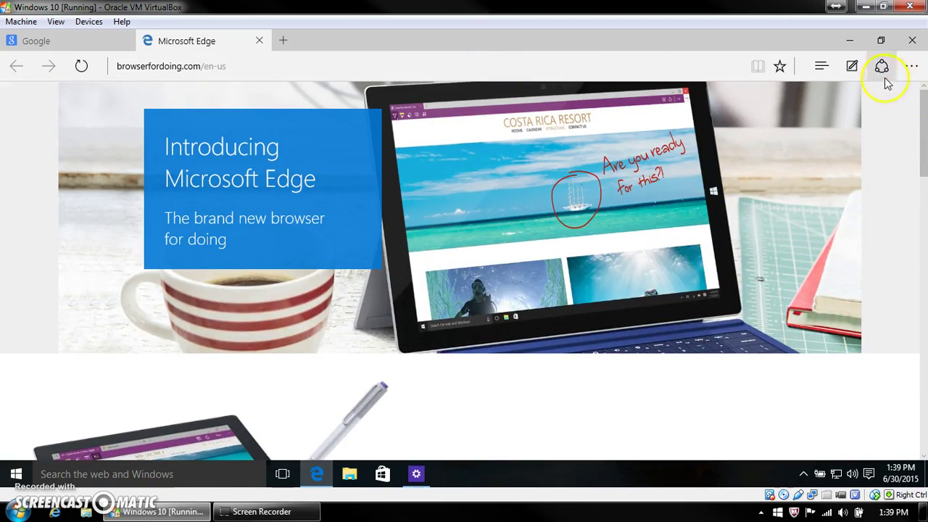
Step: Search Google for "what browser am i using" in the tab that already shows Google
left_click(45, 36)
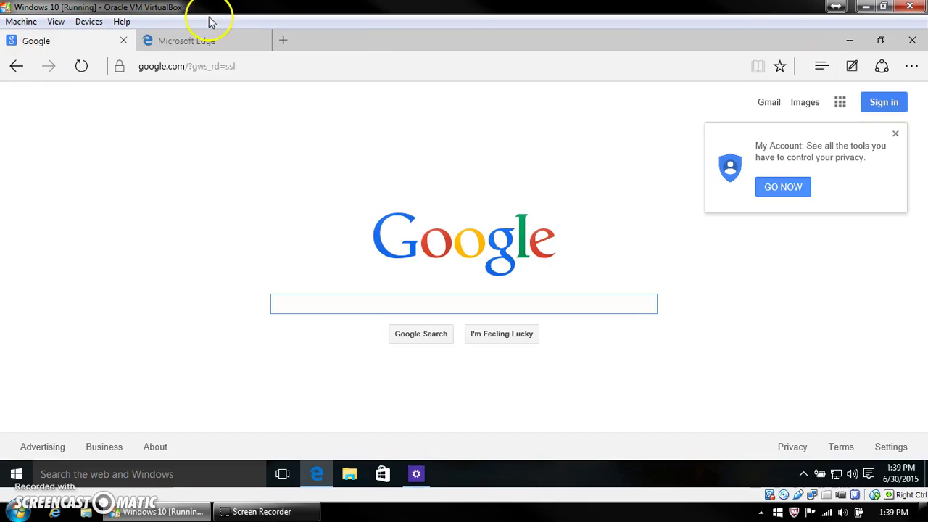
left_click(183, 45)
left_click(911, 69)
left_click(44, 40)
left_click(73, 42)
left_click(294, 309)
type("what bro")
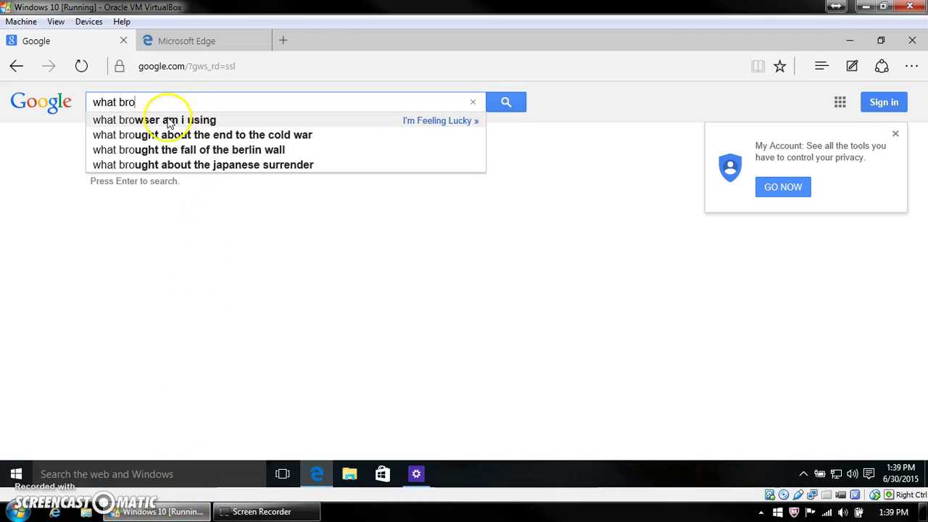
left_click(168, 121)
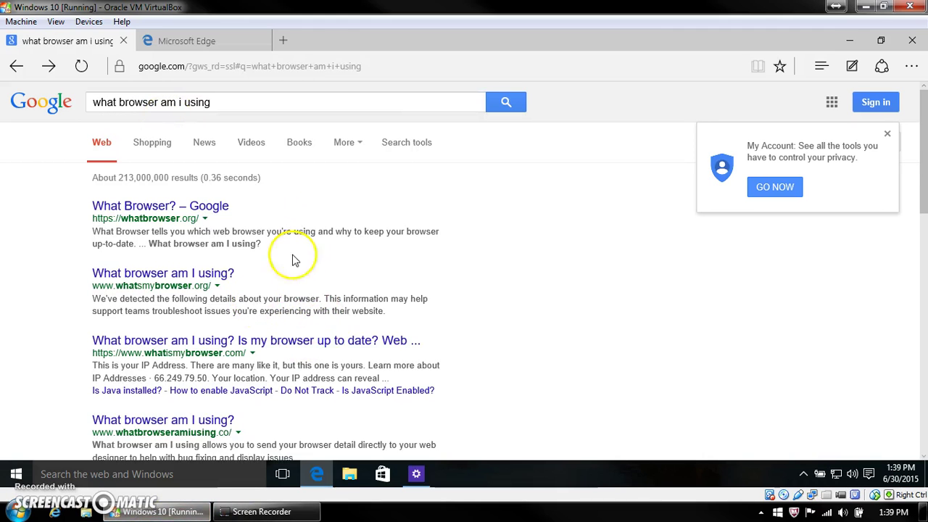
Step: Check which browser the What Browser? – Google result detects, and close that page and Edge
left_click(196, 208)
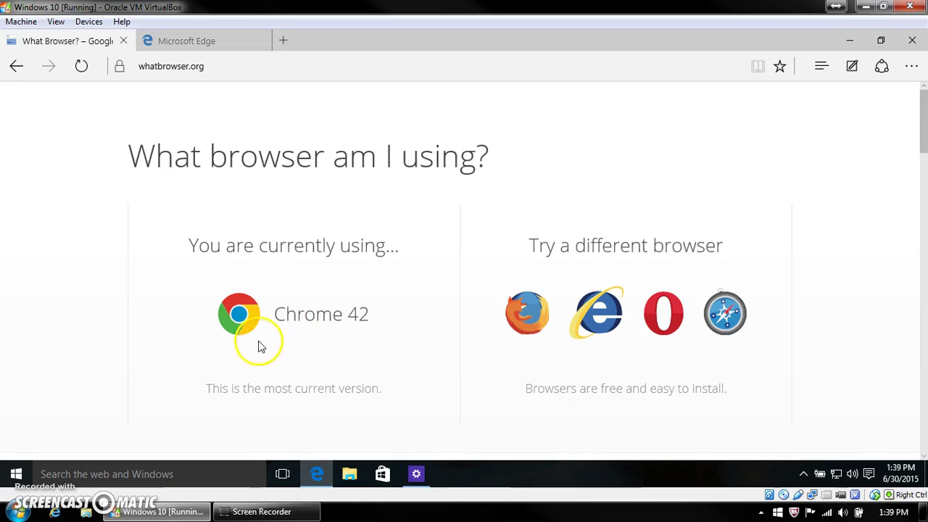
left_click_drag(369, 306, 68, 292)
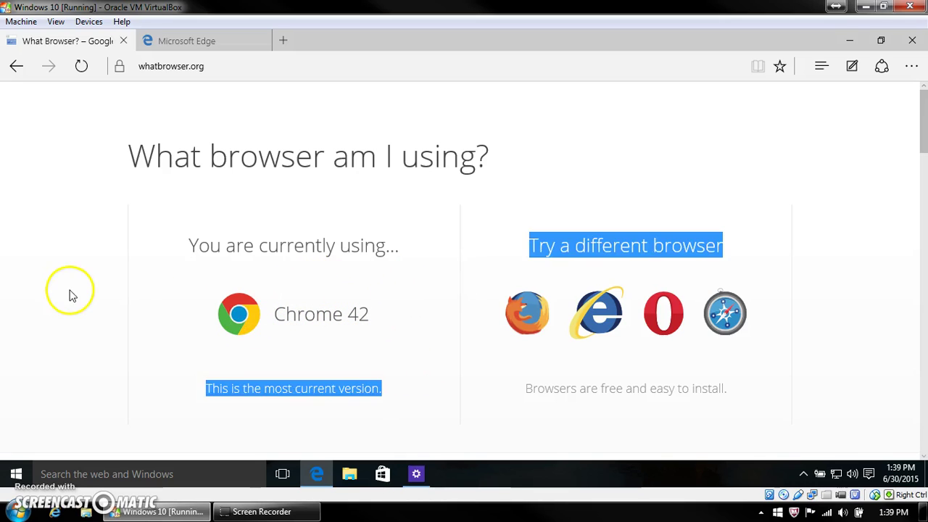
left_click(106, 301)
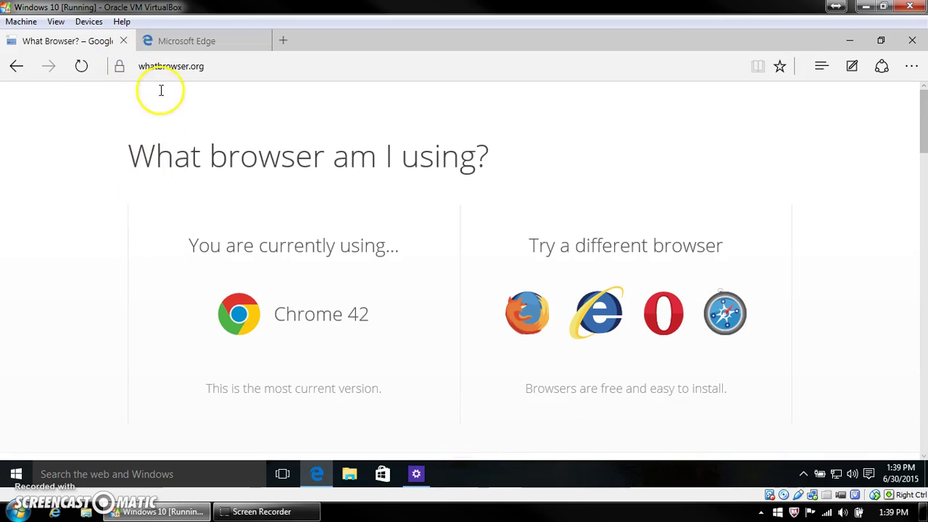
left_click(123, 40)
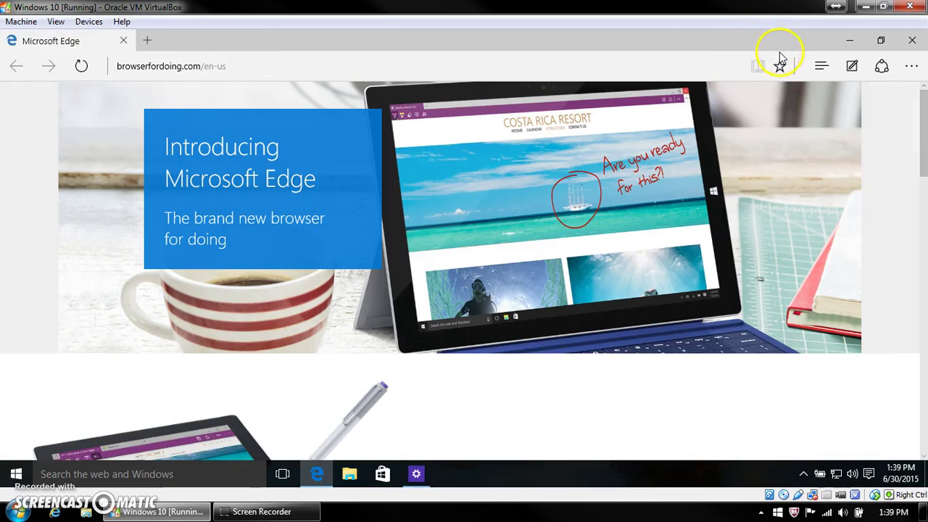
left_click(912, 41)
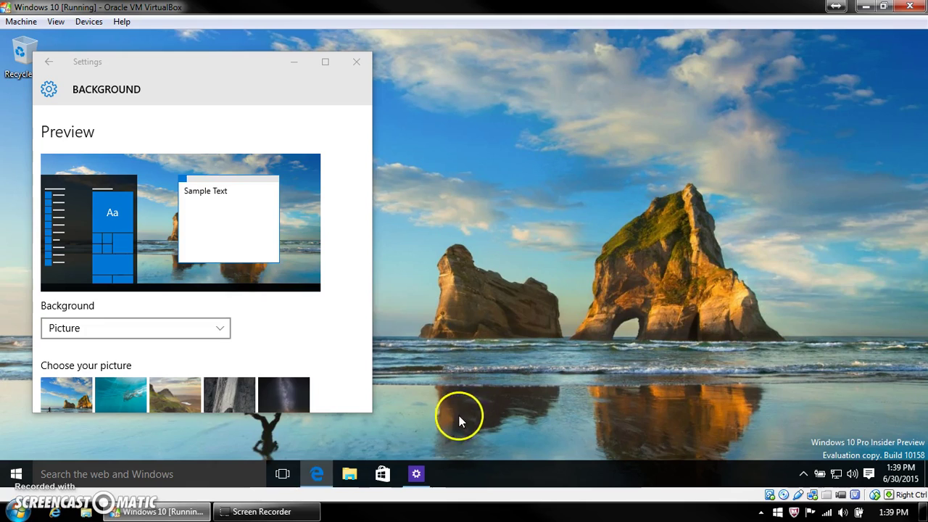
Step: Set the underwater swimmer picture as the desktop background and close Settings
scroll(182, 356, "down", 2)
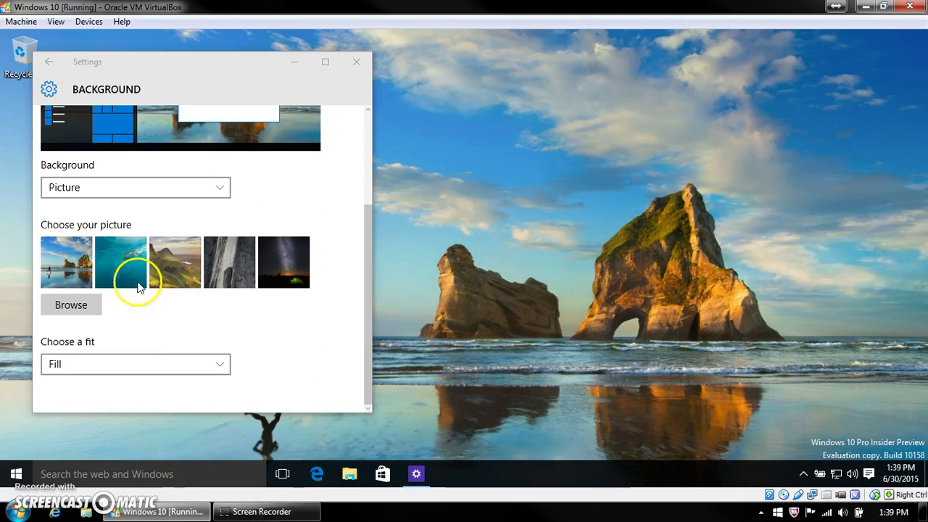
left_click(119, 270)
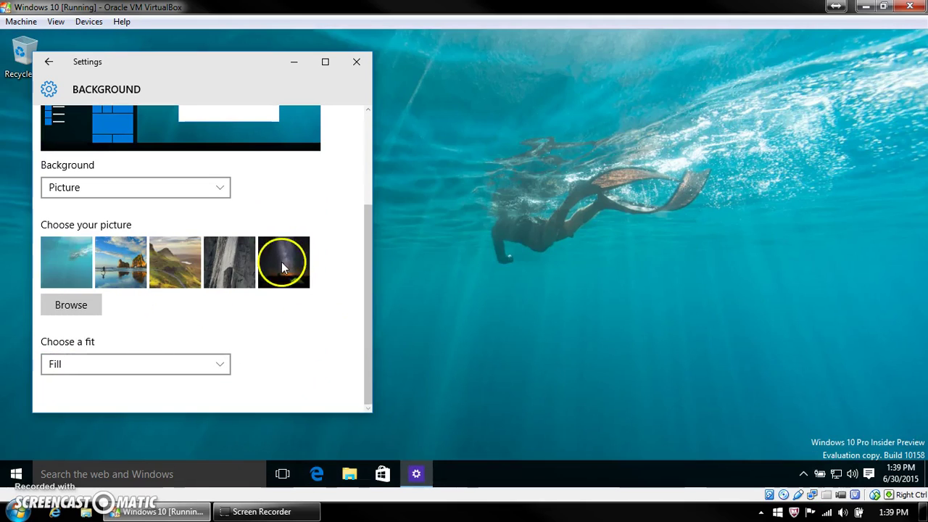
left_click(355, 65)
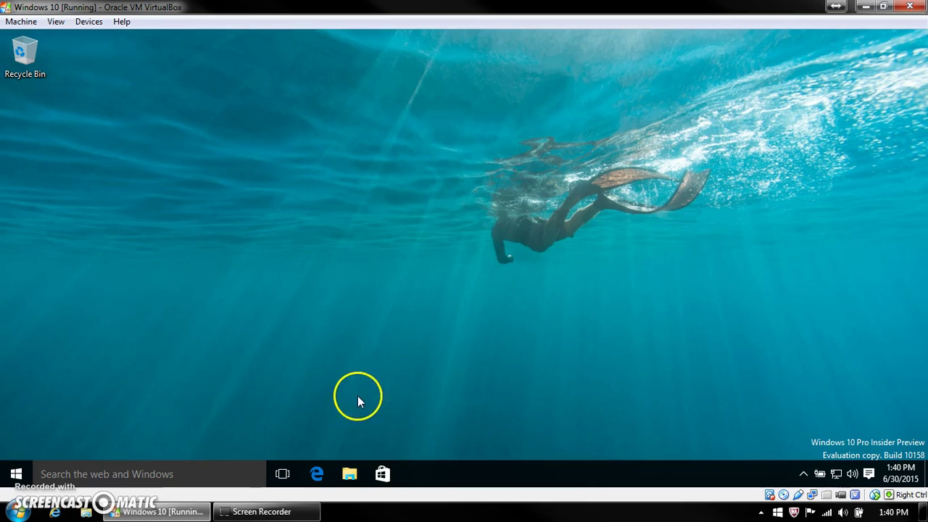
Step: Launch the Store and move the Get Started tile into the Start menu's Life at a glance group, beside the Mail tile
left_click(380, 475)
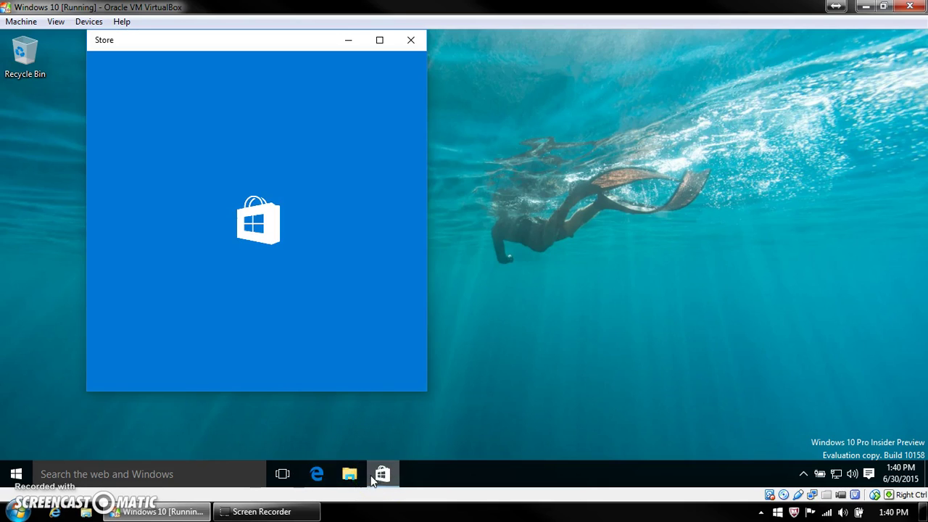
left_click(5, 475)
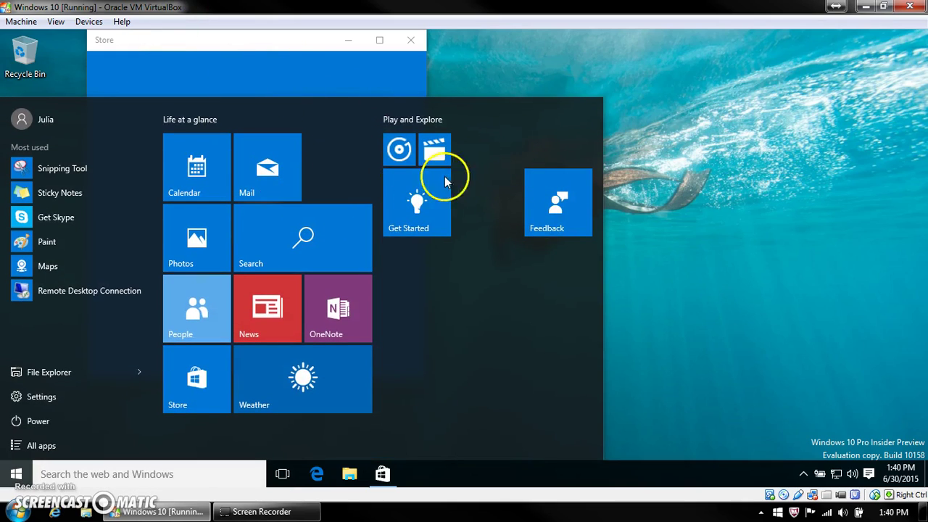
left_click(356, 186)
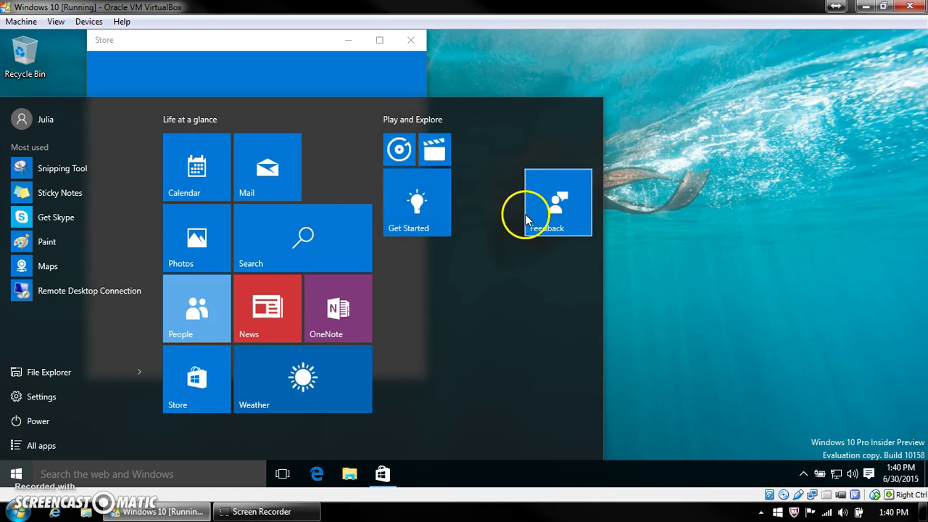
left_click_drag(527, 221, 541, 268)
left_click_drag(400, 213, 556, 197)
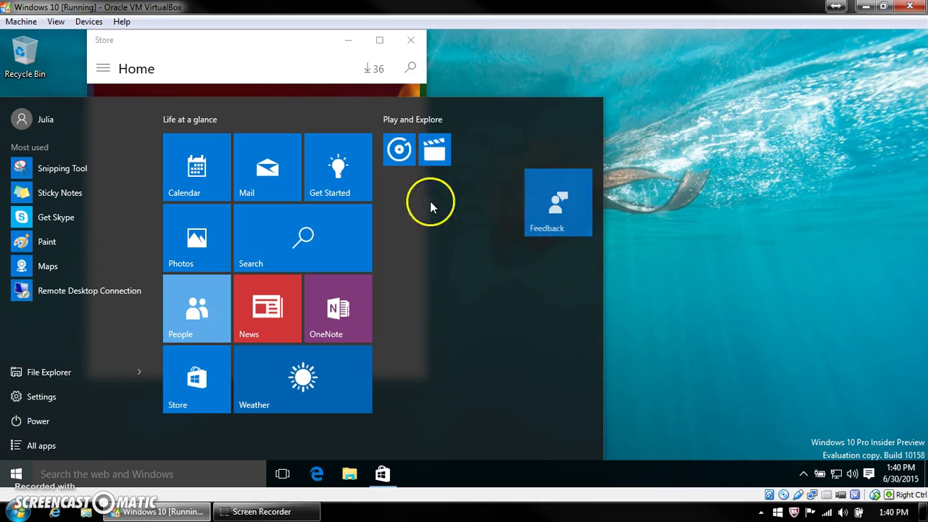
left_click_drag(549, 192, 395, 130)
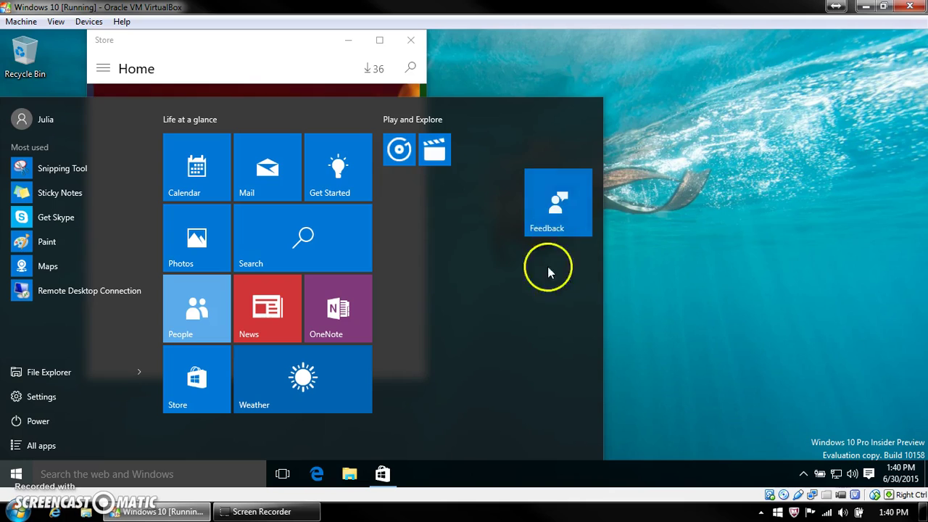
left_click(638, 270)
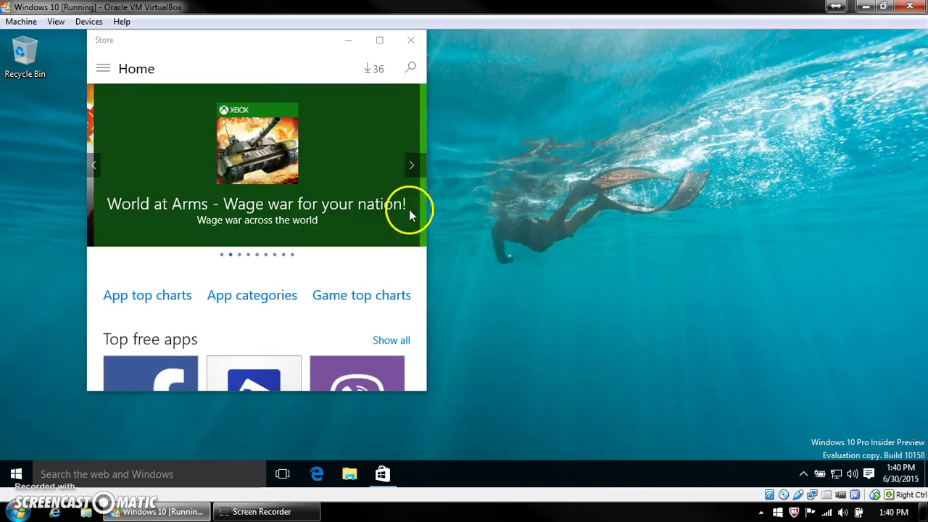
Step: Browse the Store's home page of apps and games in a maximized window, and close the Store
scroll(321, 172, "down", 10)
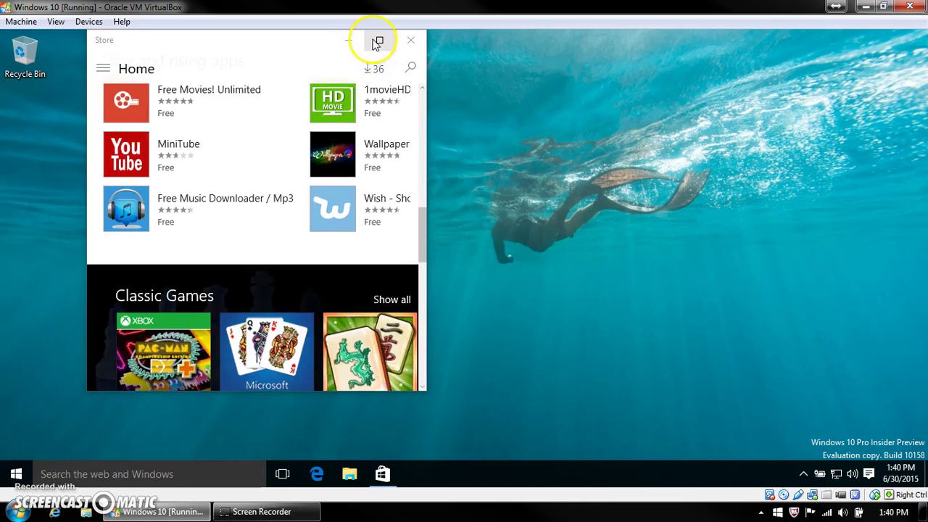
left_click(377, 41)
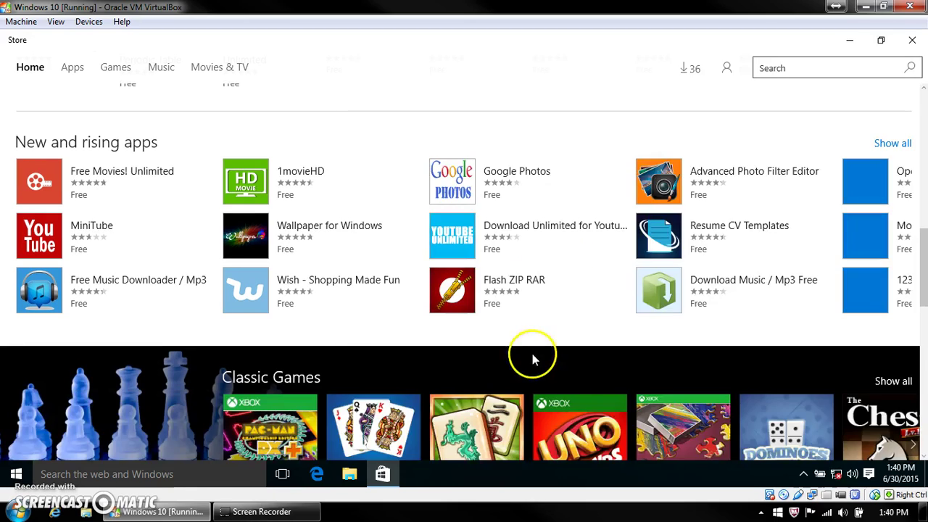
scroll(298, 286, "up", 10)
scroll(303, 269, "down", 15)
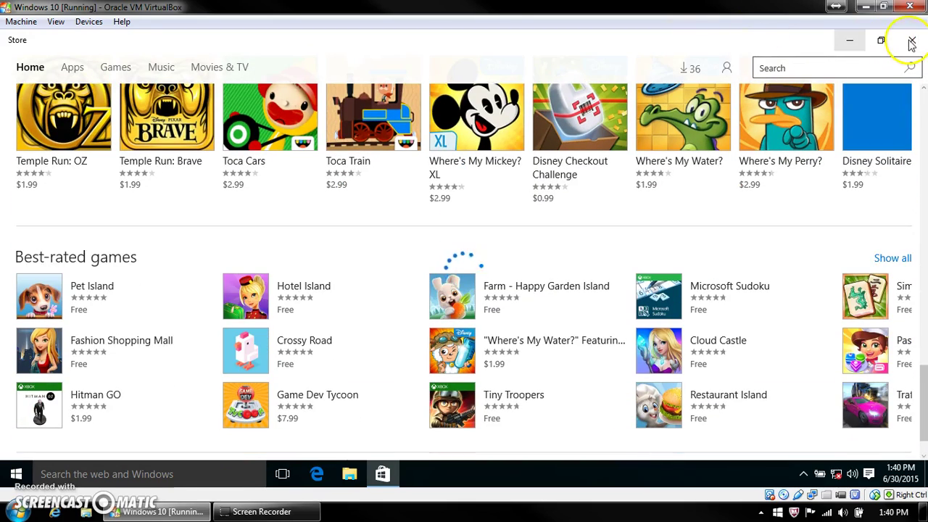
left_click(911, 41)
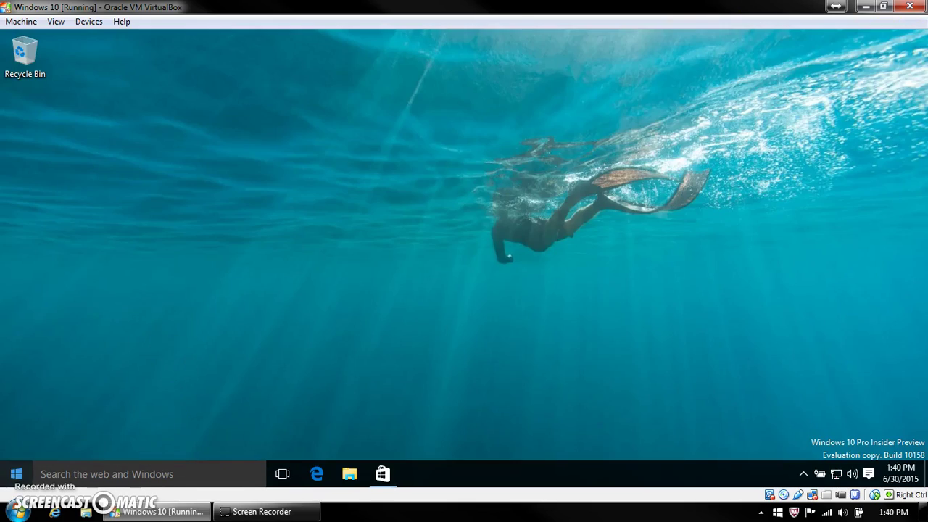
Step: Check for new updates on the Windows Update page of the Update & Security settings
left_click(16, 473)
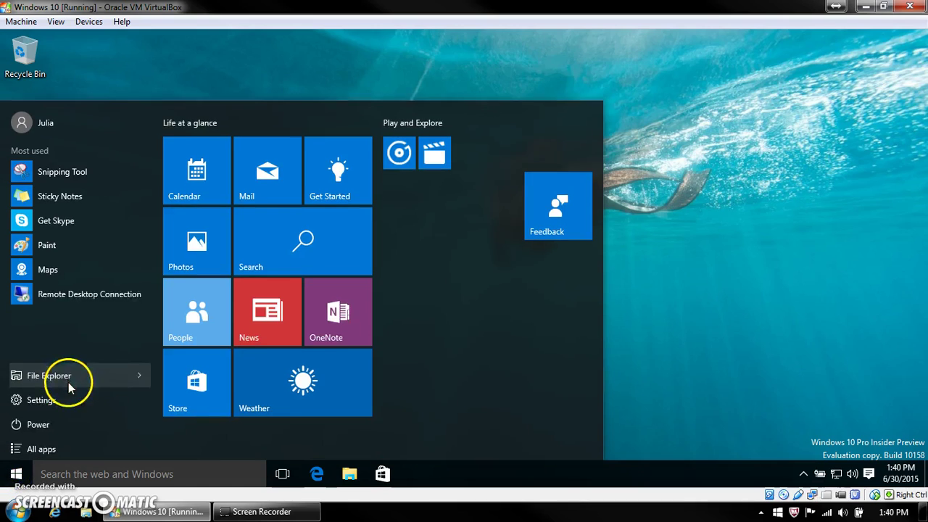
left_click(41, 397)
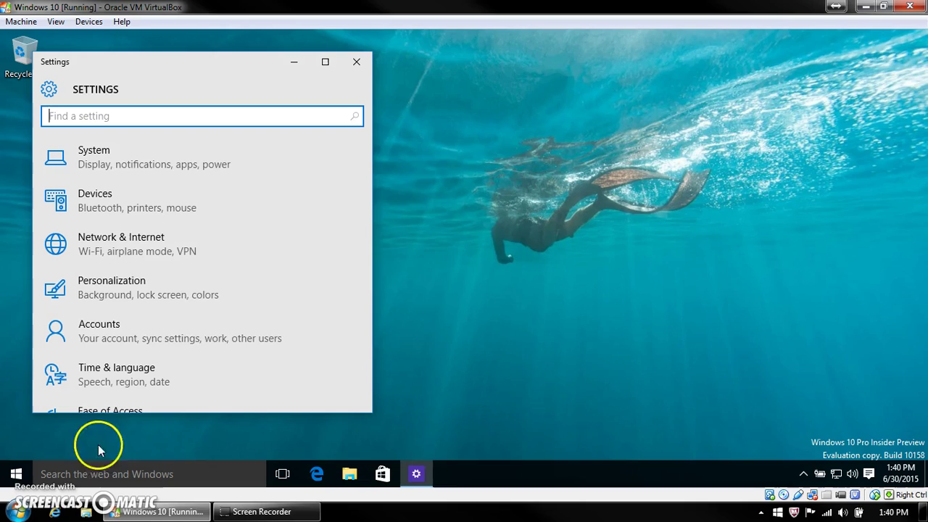
scroll(290, 312, "down", 3)
left_click(186, 386)
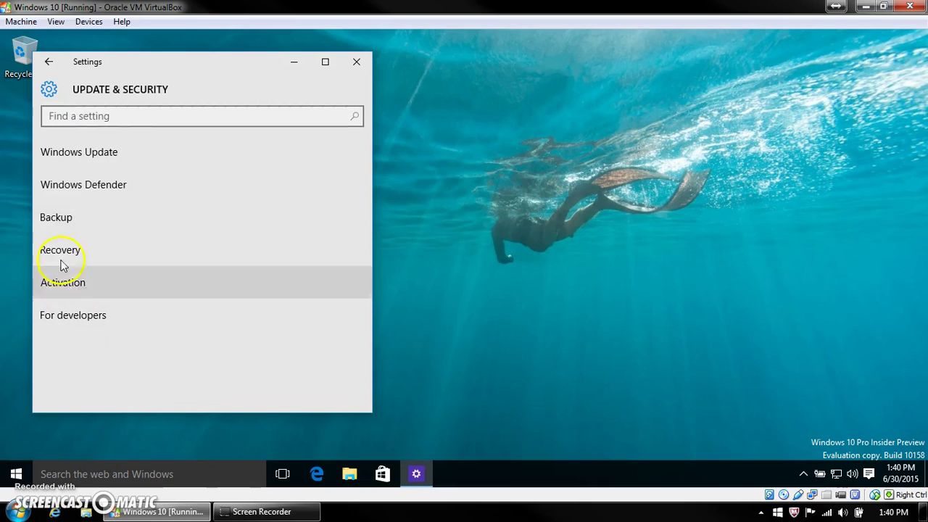
left_click(107, 142)
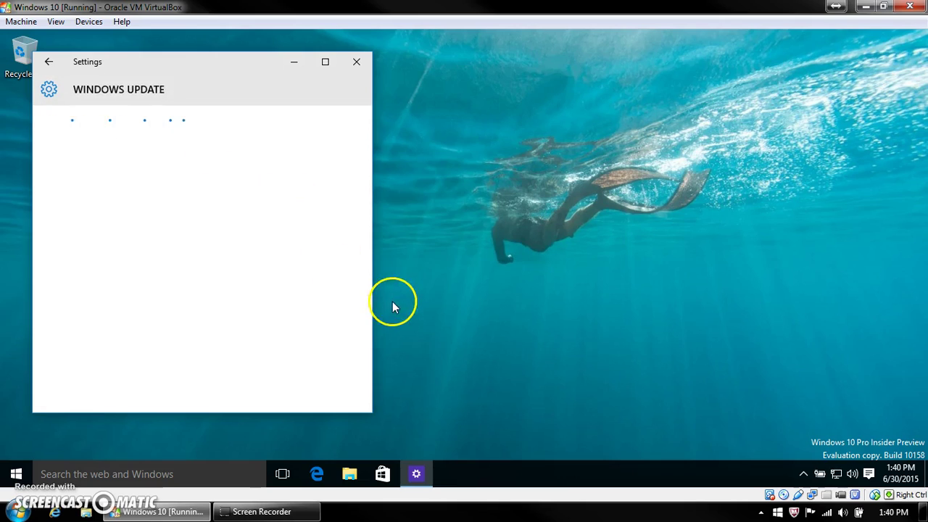
left_click(58, 201)
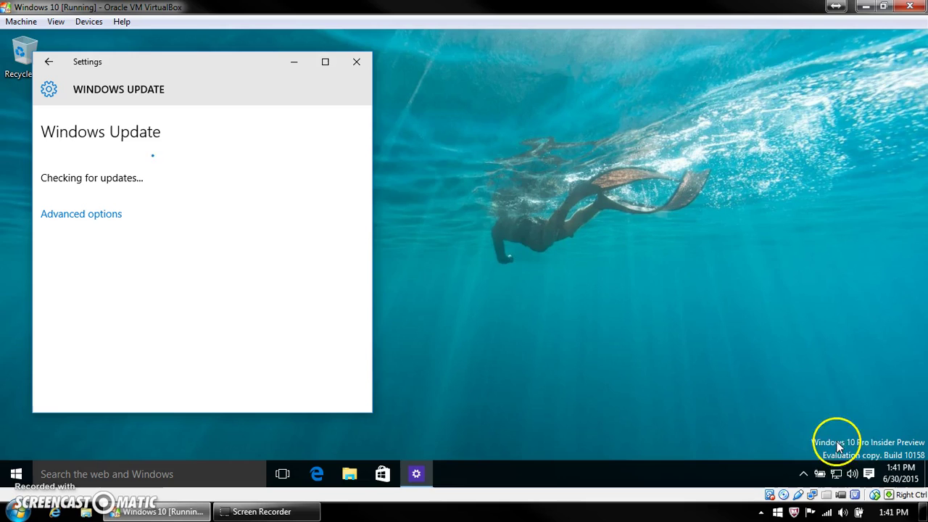
Step: Open the Action Center to look through its notifications
left_click(868, 473)
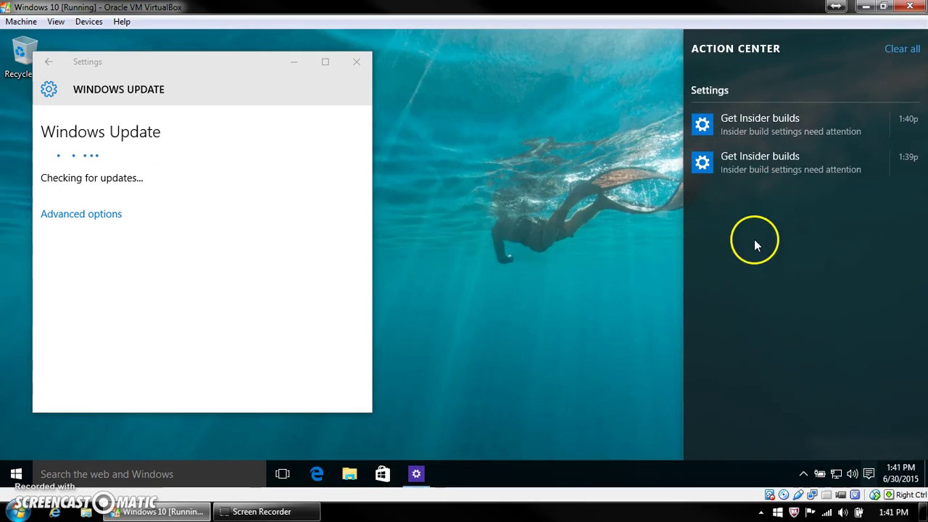